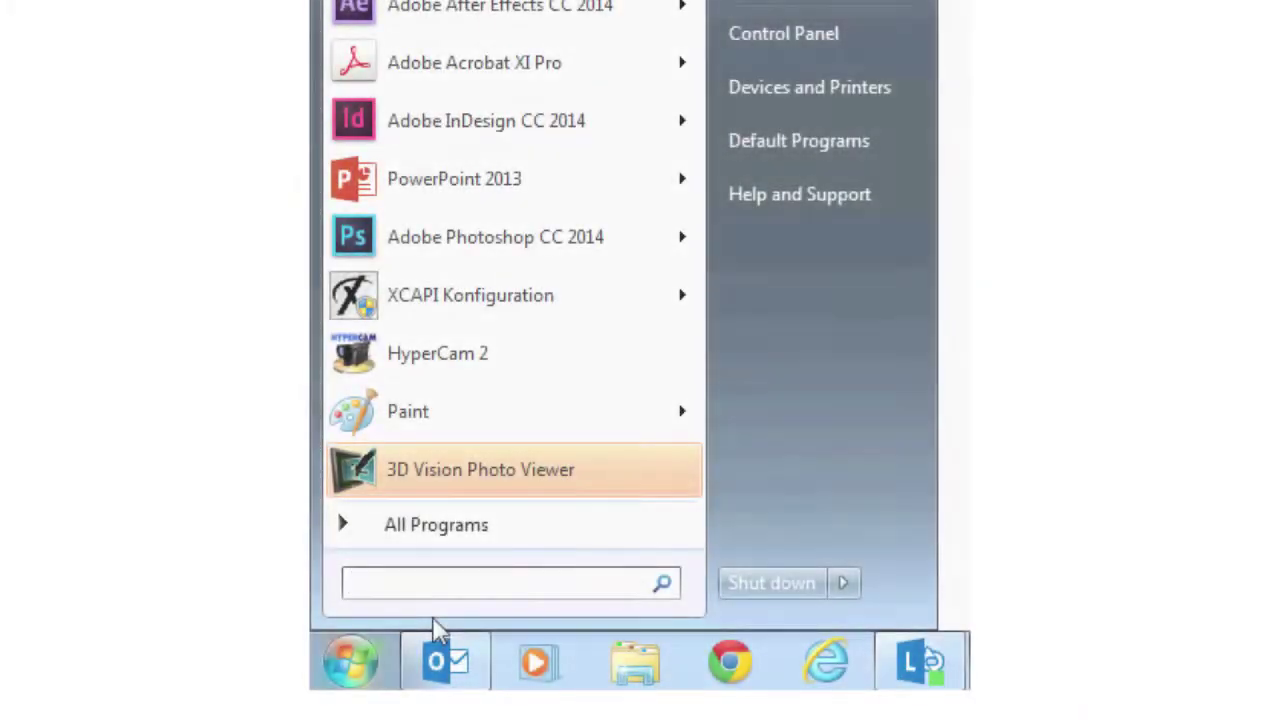
# Launch regedit.exe and expand HKEY_LOCAL_MACHINE\SYSTEM\CurrentControlSet\services.
pyautogui.write('regedit')
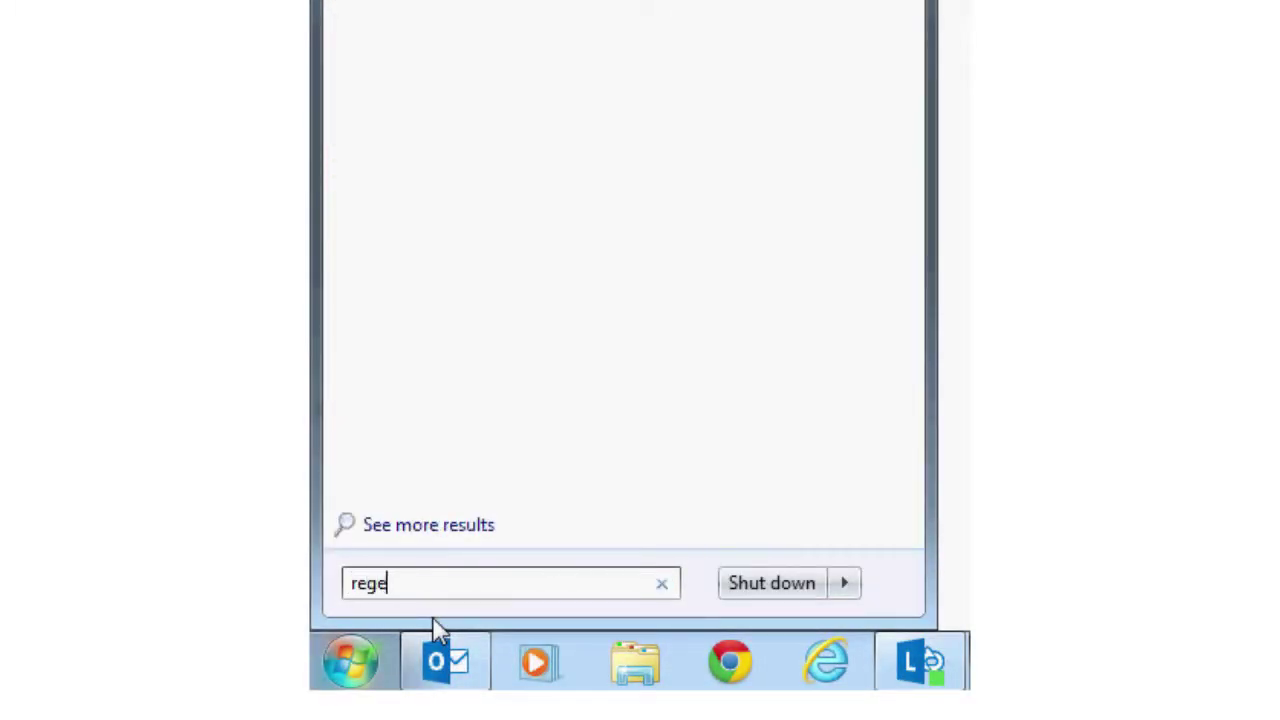
pyautogui.write('.exe')
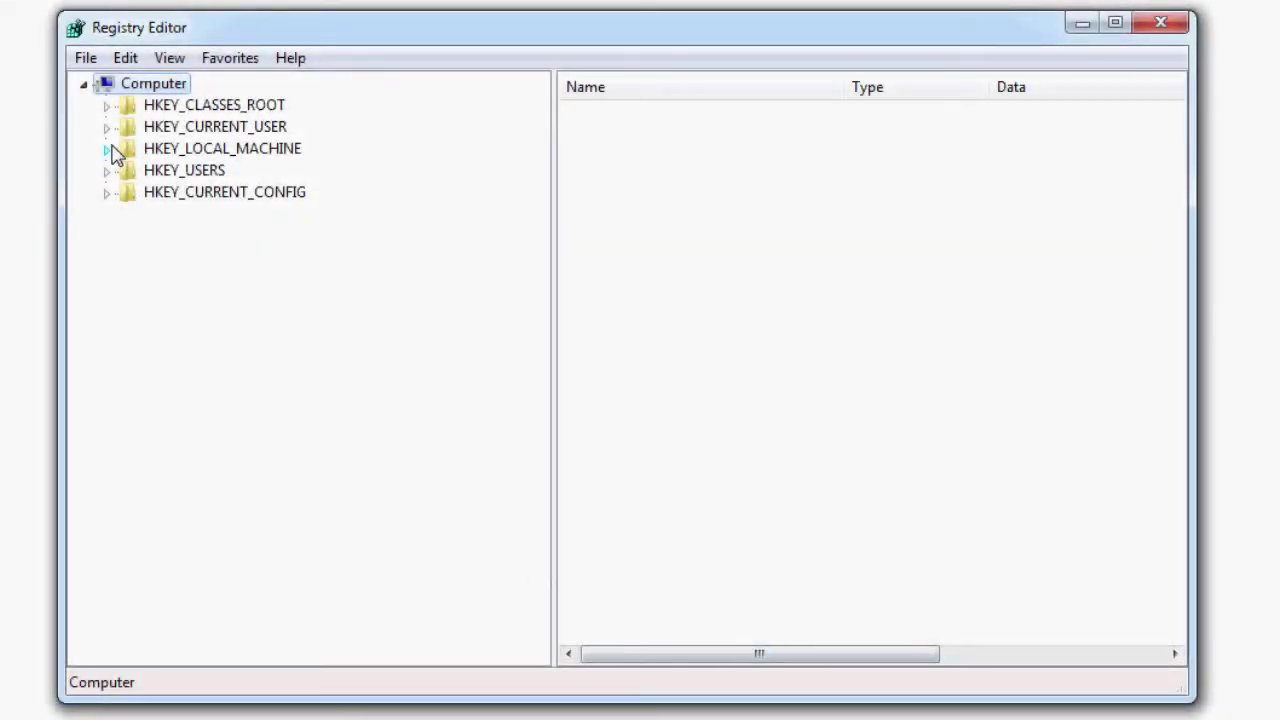
pyautogui.click(107, 149)
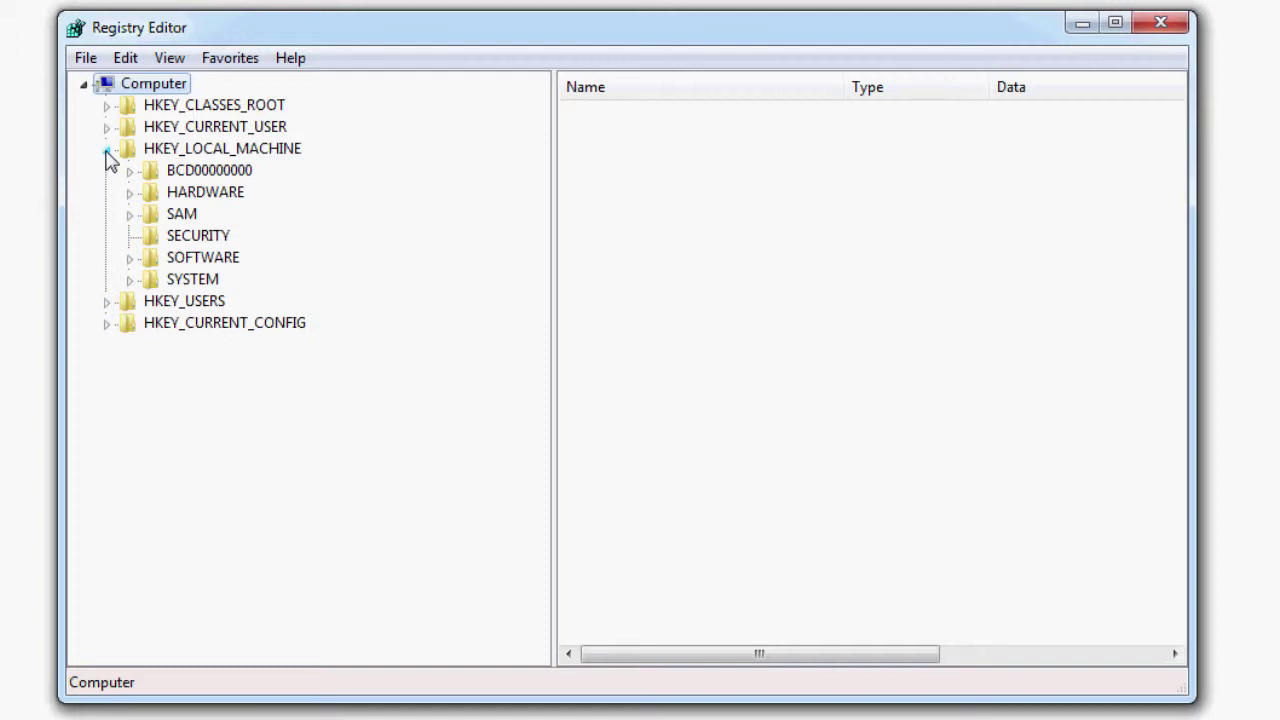
pyautogui.click(168, 281)
pyautogui.click(130, 280)
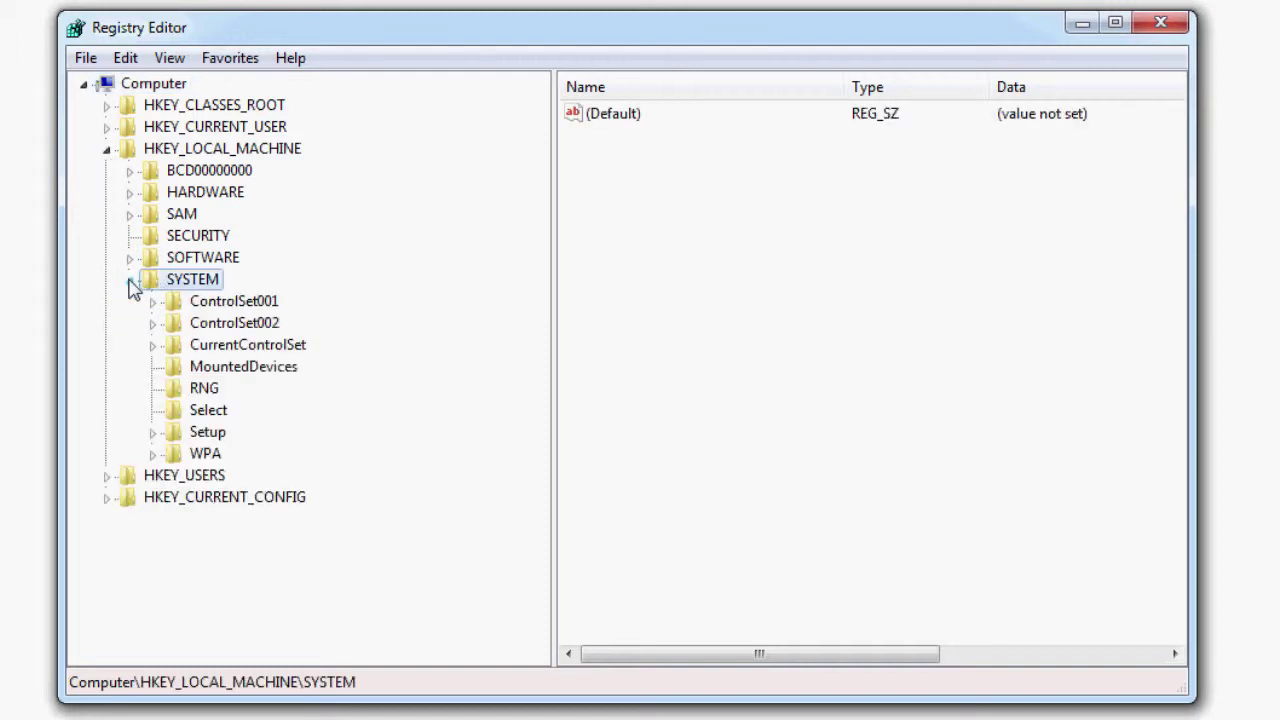
pyautogui.click(202, 346)
pyautogui.click(152, 345)
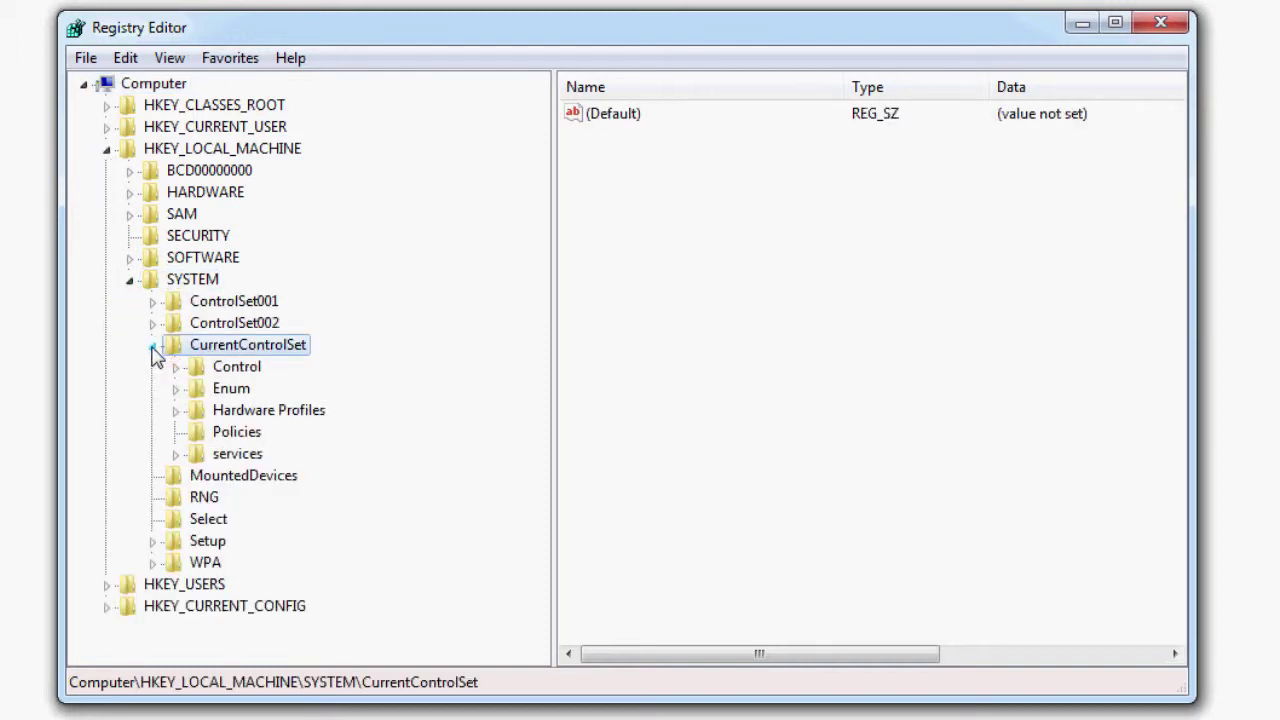
pyautogui.click(225, 455)
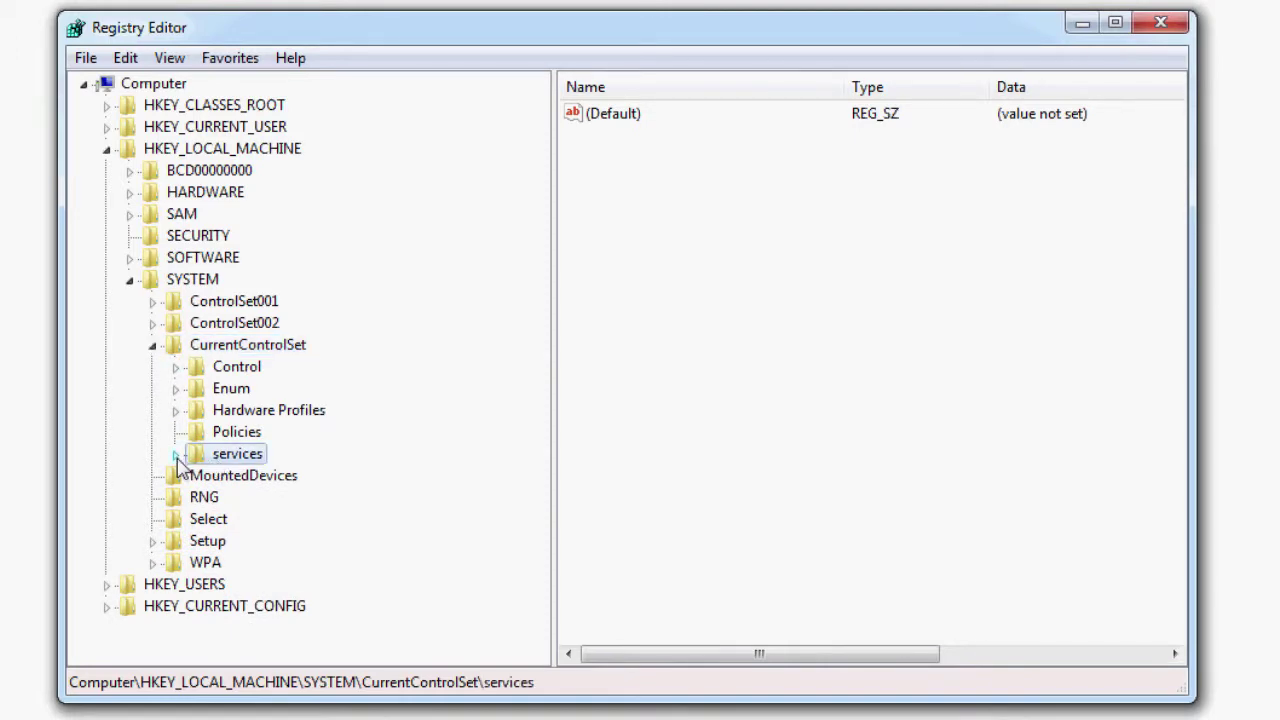
pyautogui.click(177, 455)
# Scroll to the XCAPI service key and expand its Configuration subkey to view its values.
pyautogui.moveTo(537, 127); pyautogui.dragTo(525, 632)
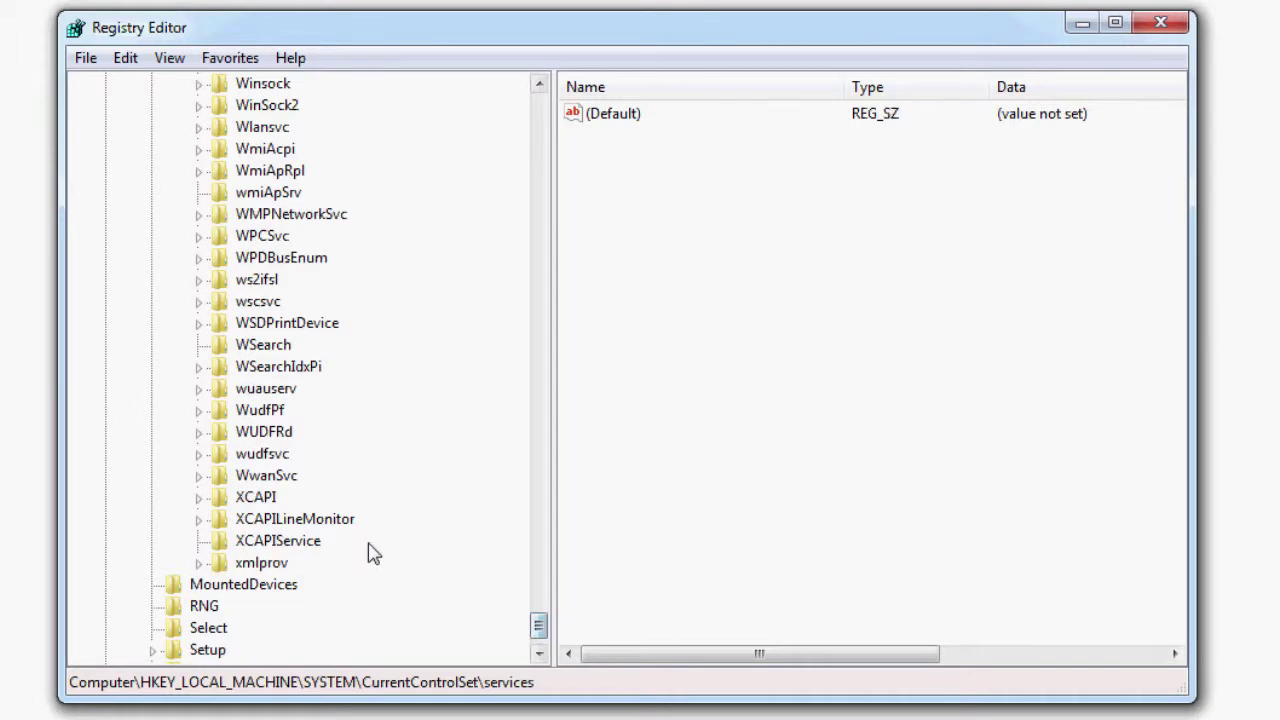
pyautogui.click(252, 500)
pyautogui.click(199, 499)
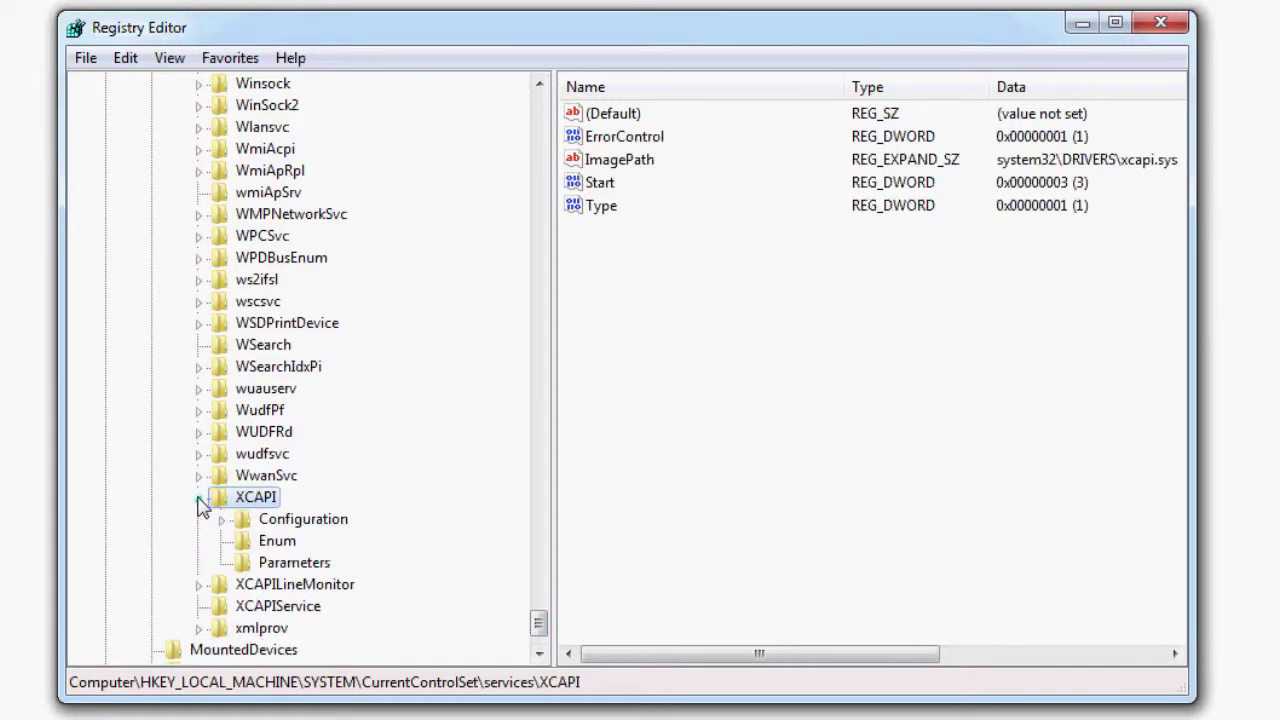
pyautogui.click(288, 524)
pyautogui.click(222, 521)
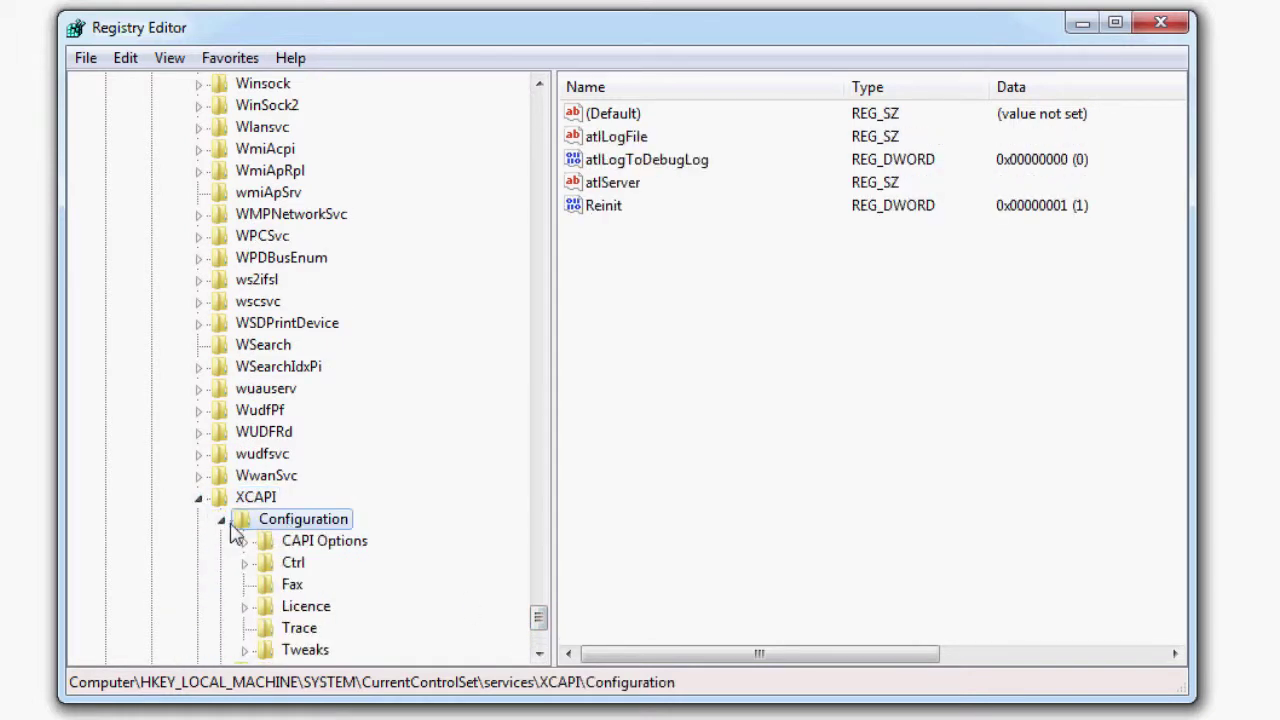
# Export only the selected Configuration branch as XCAPI Konfiguration.reg on the Desktop.
pyautogui.rightClick(347, 529)
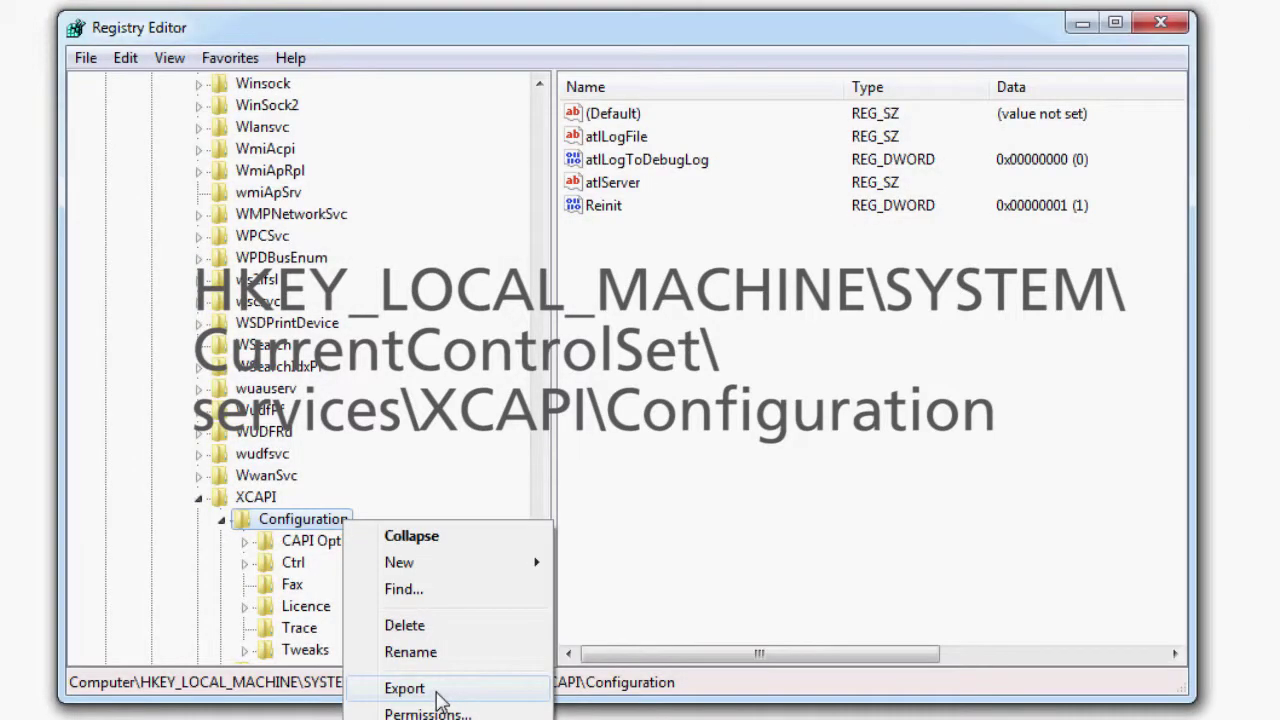
pyautogui.click(435, 689)
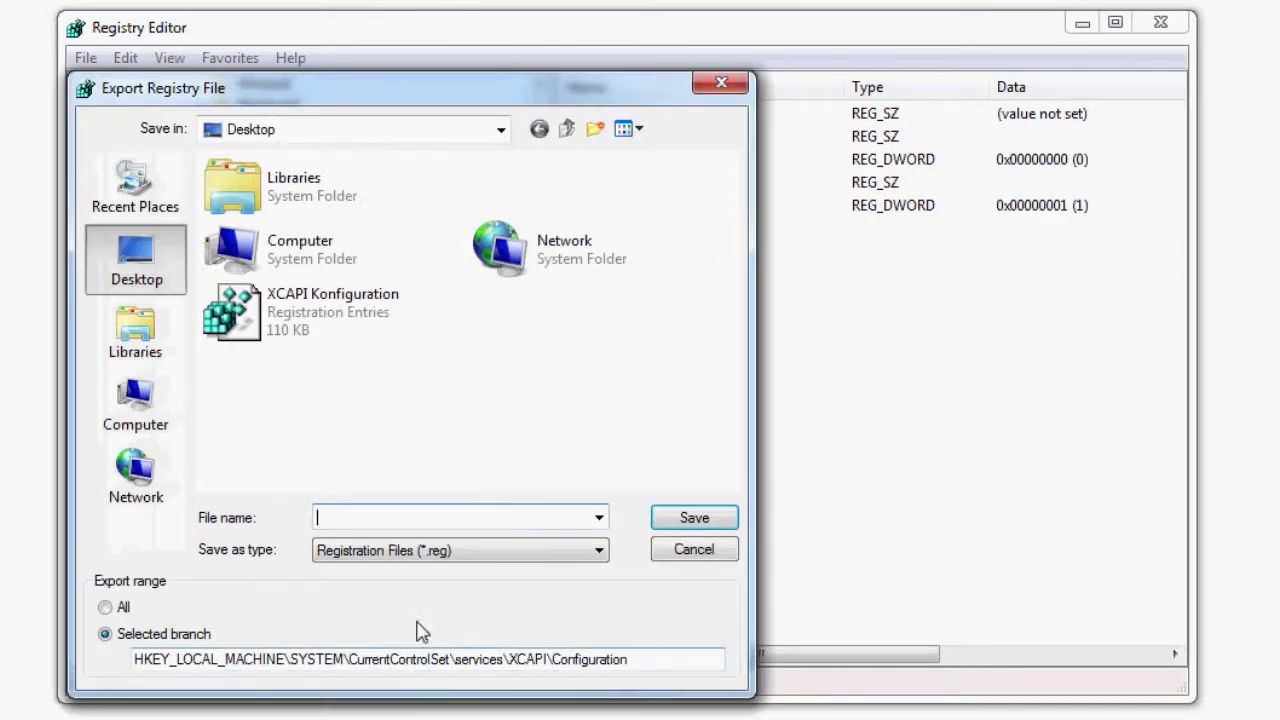
pyautogui.click(280, 336)
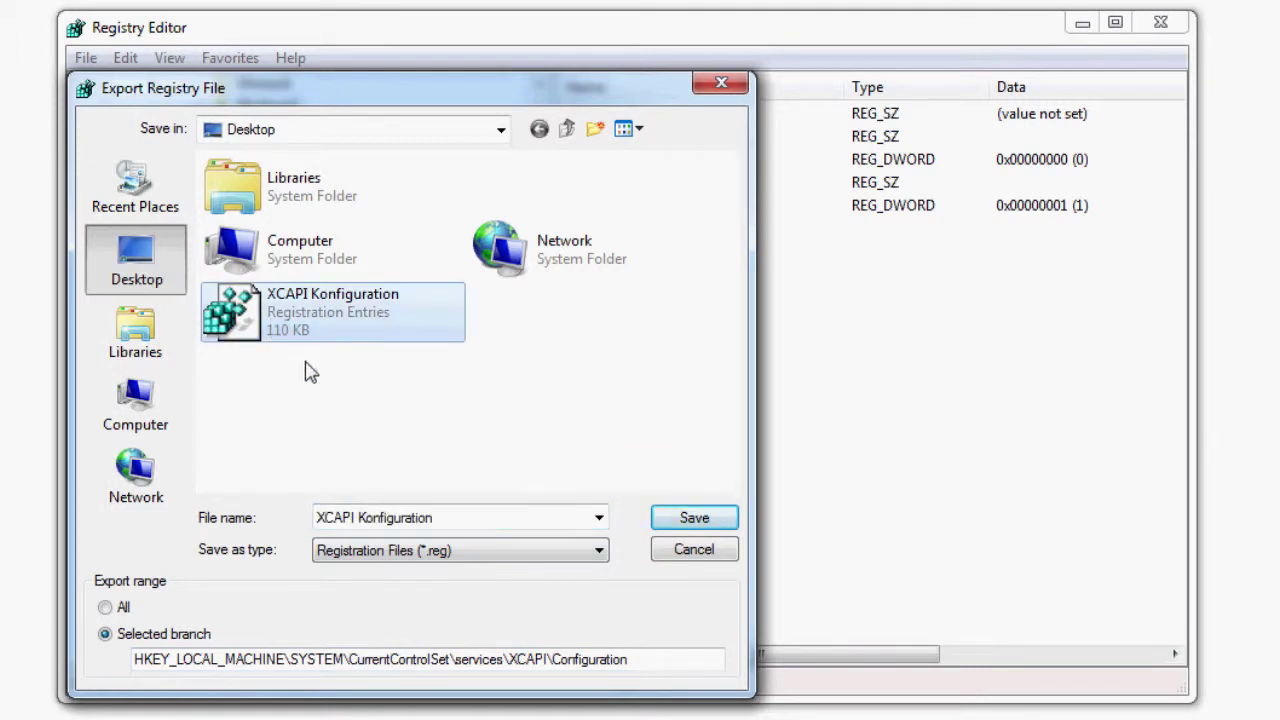
pyautogui.click(106, 634)
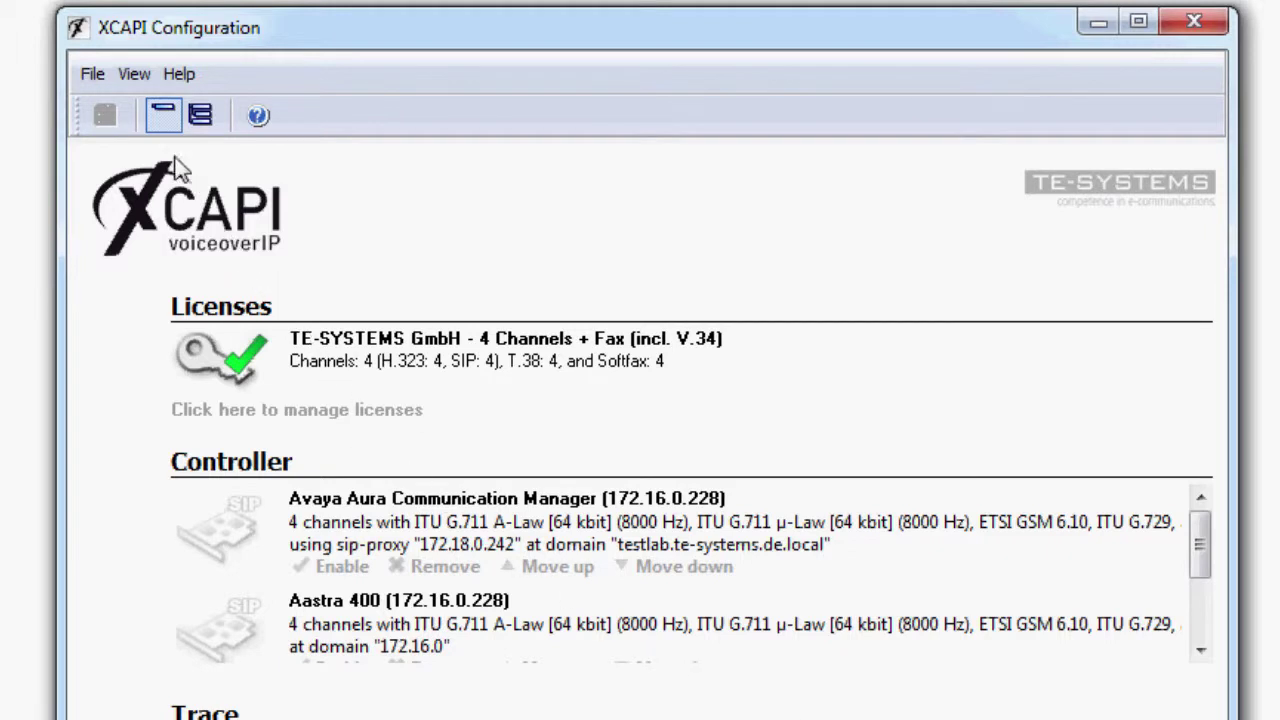
# Switch to Expert view, open Licenses > Hardware, and copy the Network Interface hardware ID.
pyautogui.click(135, 76)
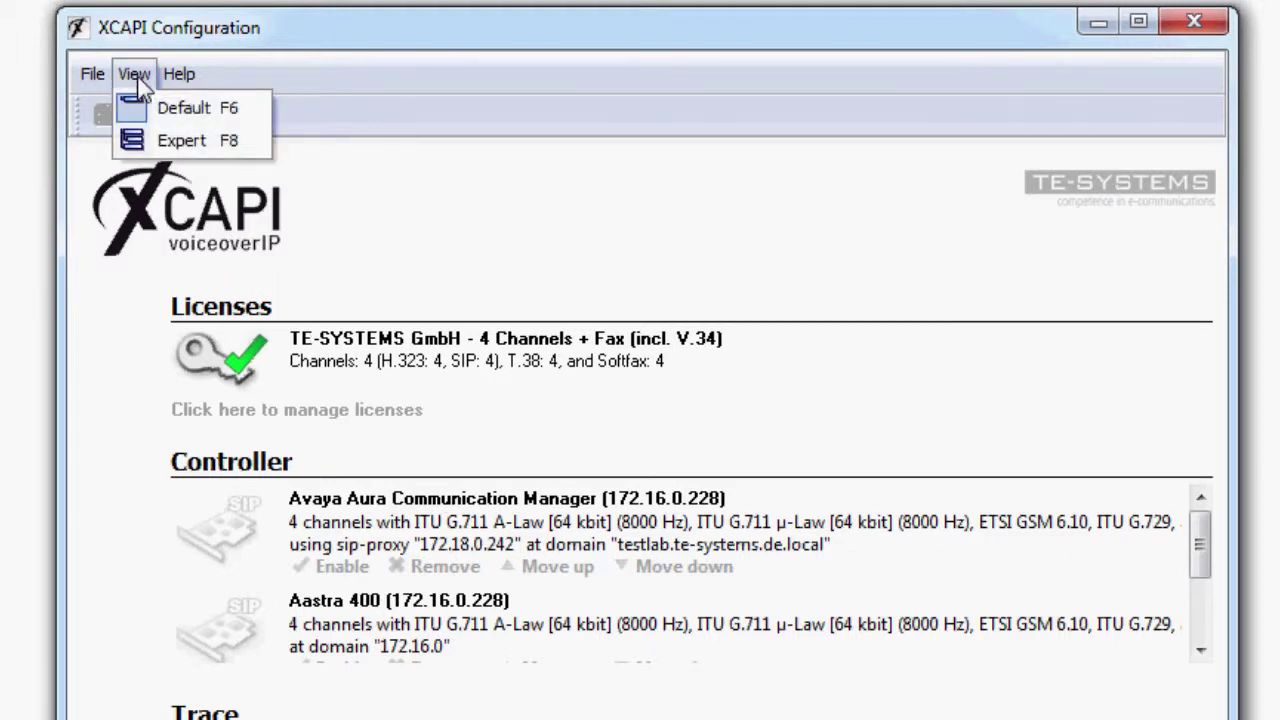
pyautogui.click(183, 141)
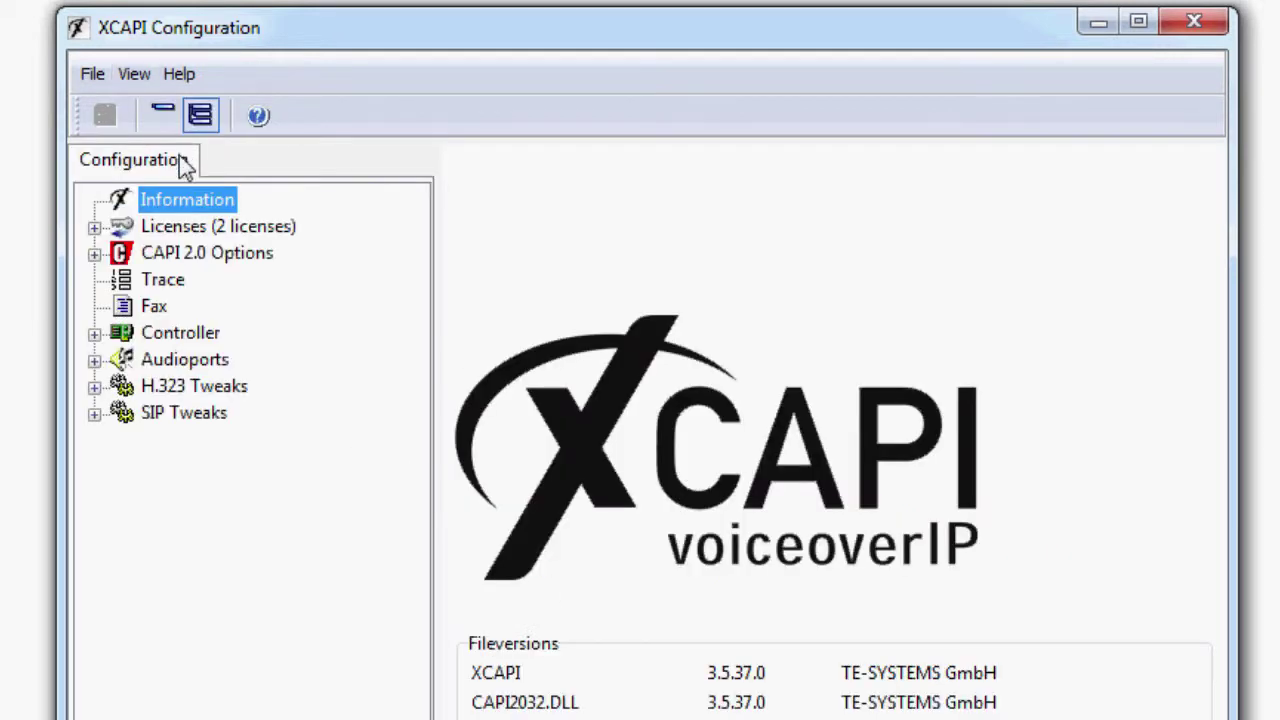
pyautogui.click(170, 236)
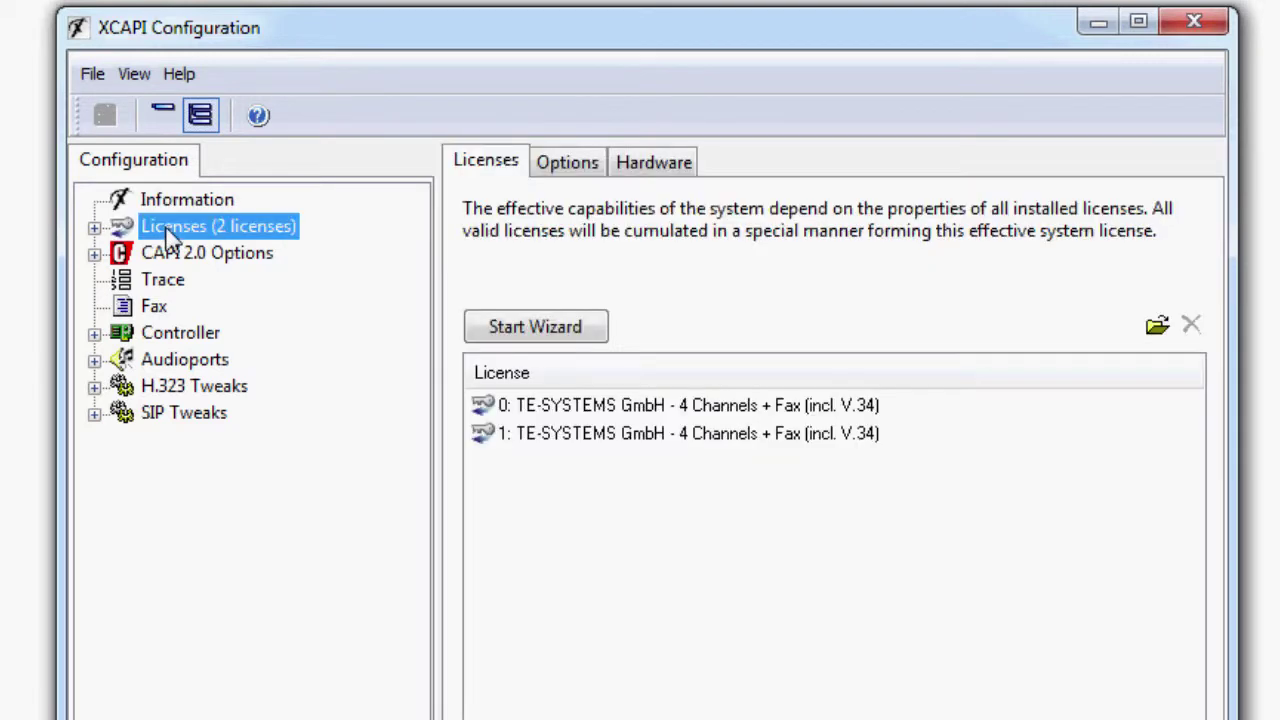
pyautogui.click(657, 168)
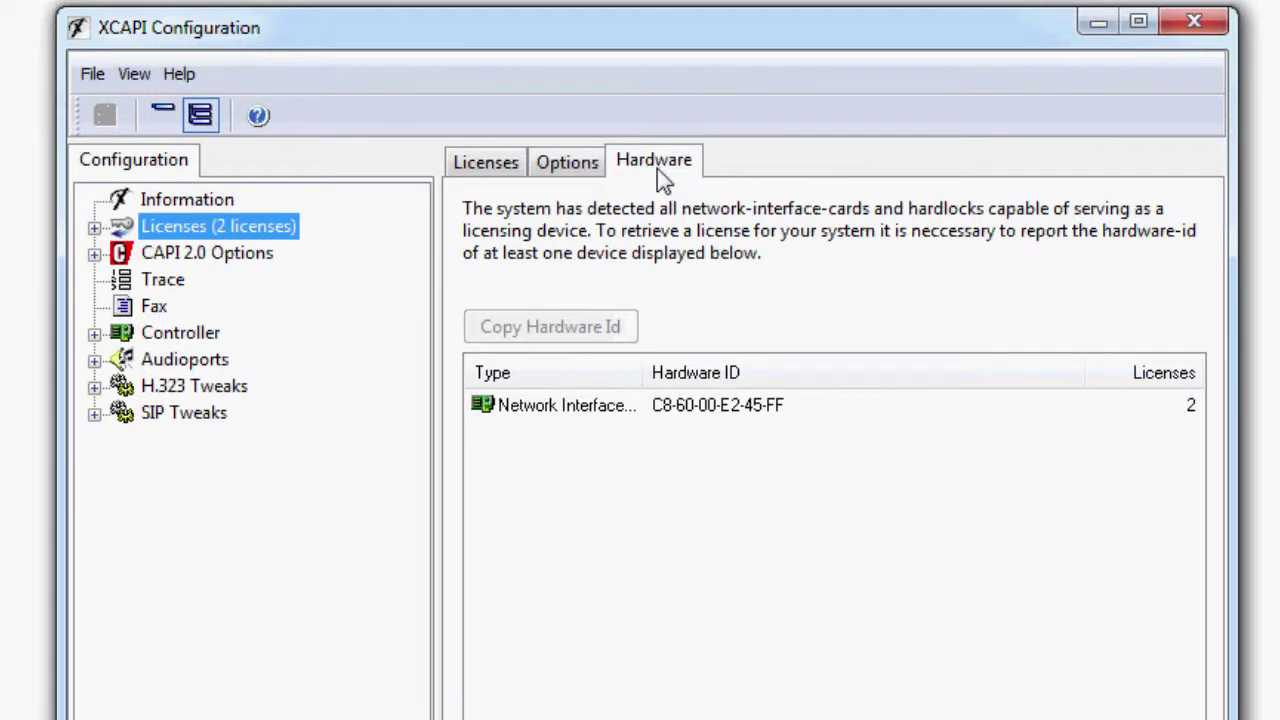
pyautogui.click(668, 410)
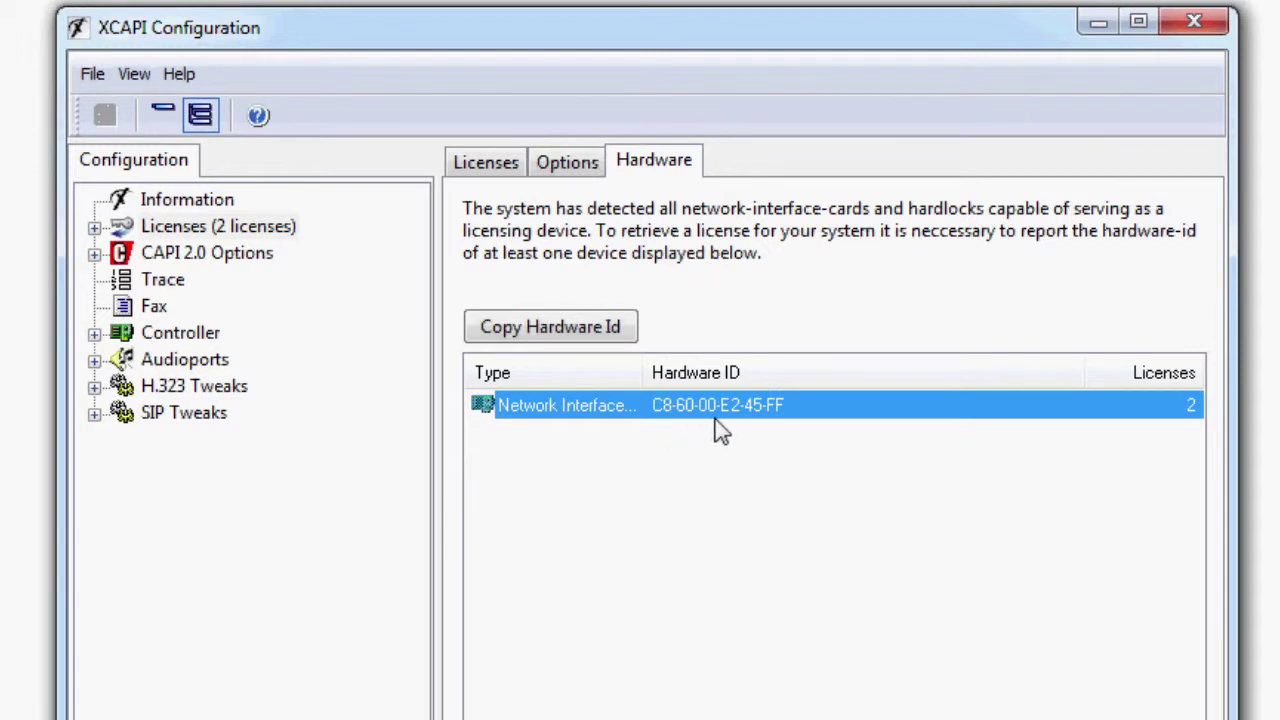
pyautogui.click(573, 336)
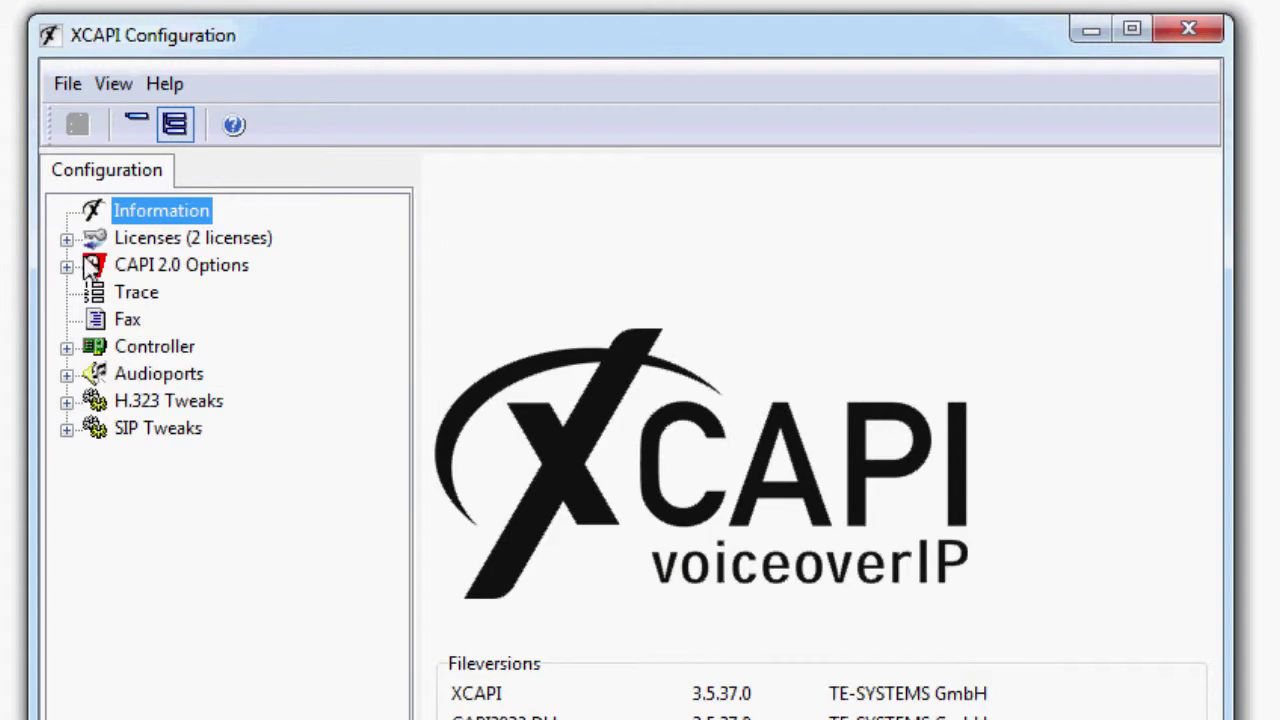
# Expand Licenses, select license 0, and highlight its SUS Expiration Date of 2015-06.
pyautogui.click(66, 238)
pyautogui.click(161, 272)
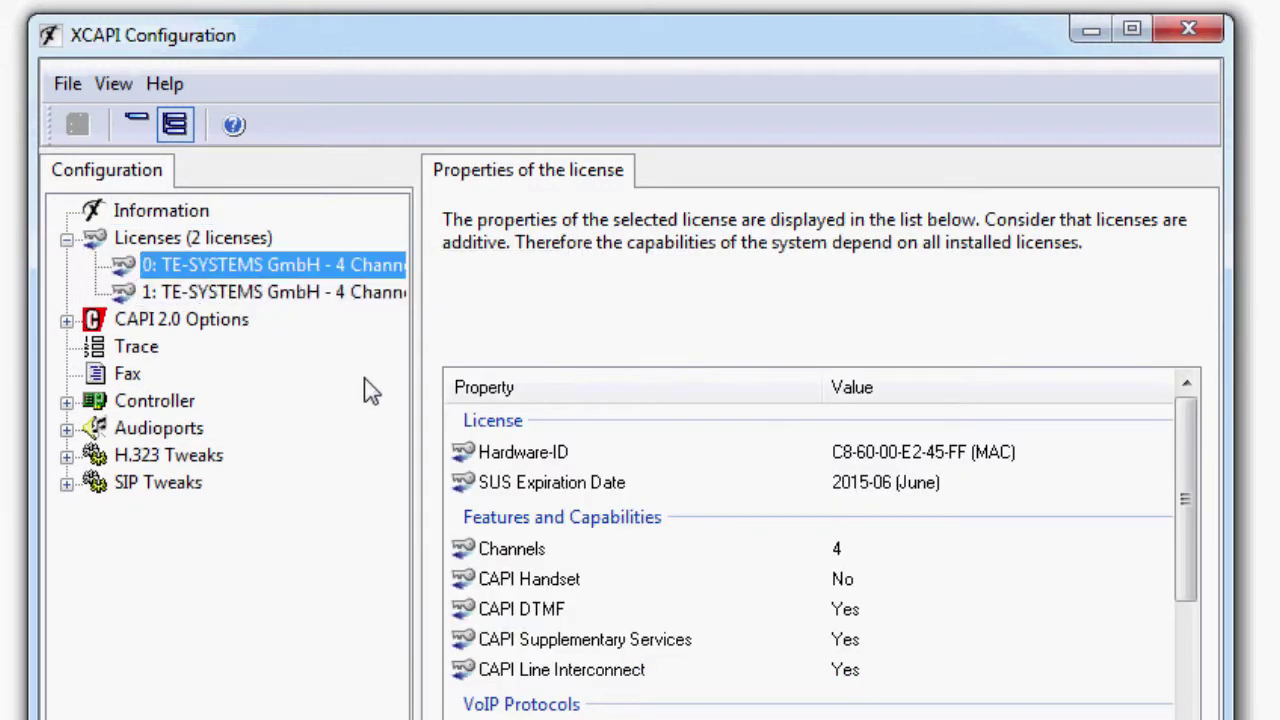
pyautogui.click(575, 486)
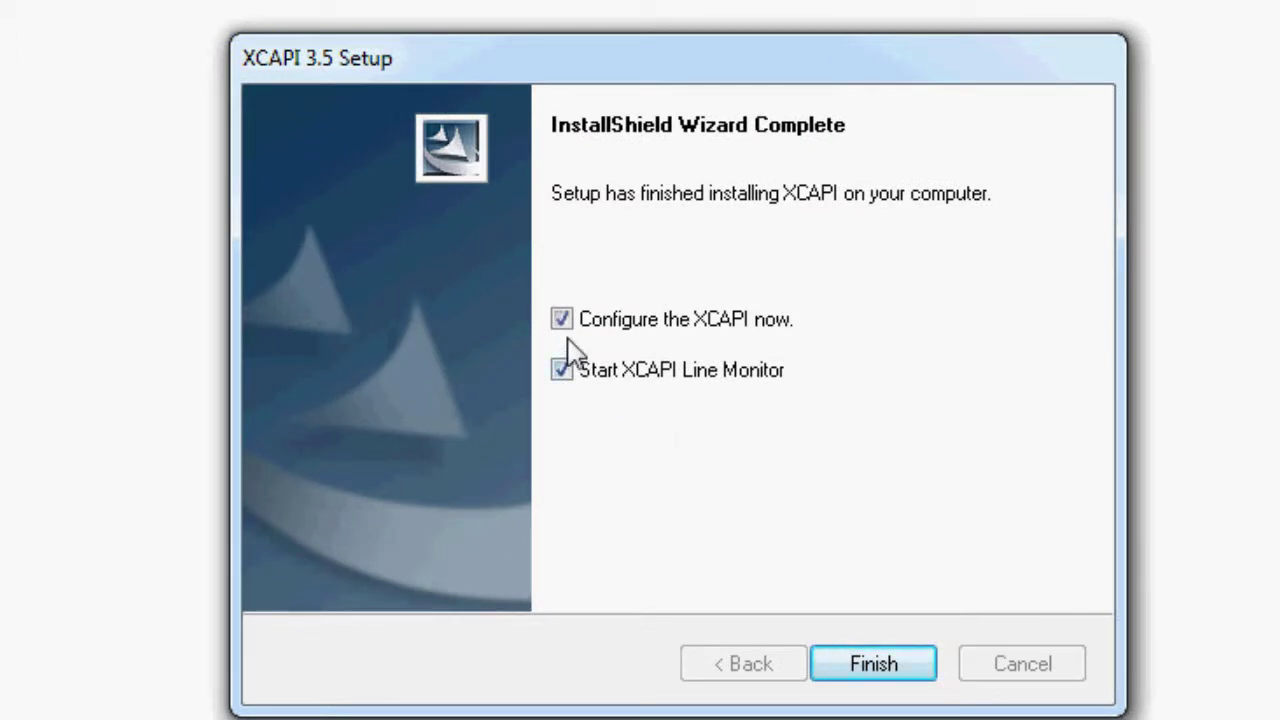
# Clear both 'Configure the XCAPI now' and 'Start XCAPI Line Monitor' options.
pyautogui.click(562, 322)
pyautogui.click(562, 374)
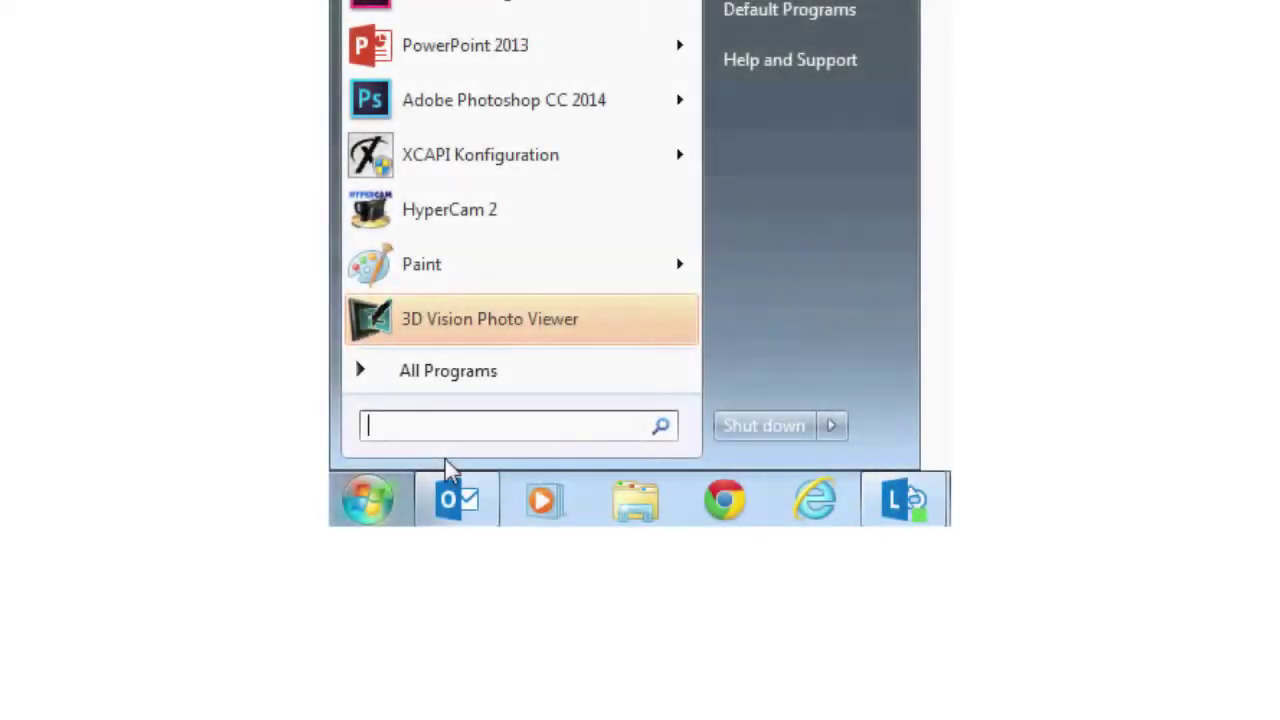
# Launch regedit and import XCAPI Configuration.reg from the Desktop via File > Import.
pyautogui.write('regedit.exe')
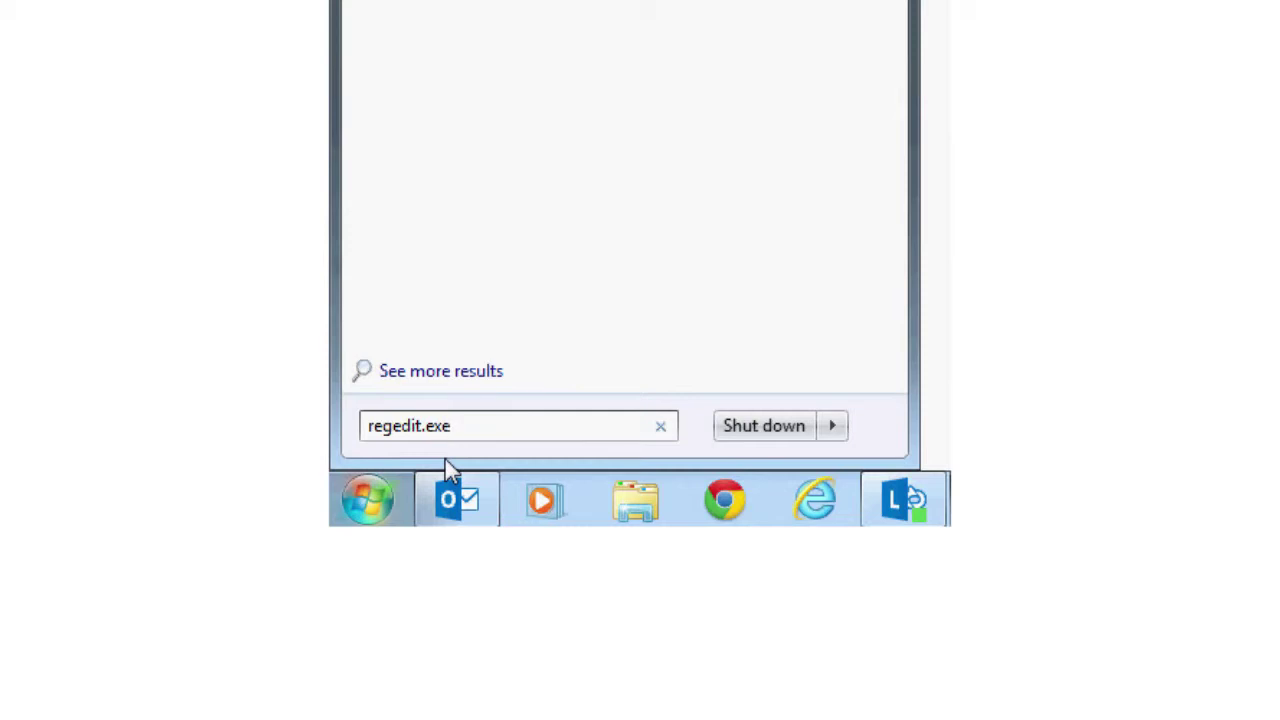
pyautogui.press('Return')
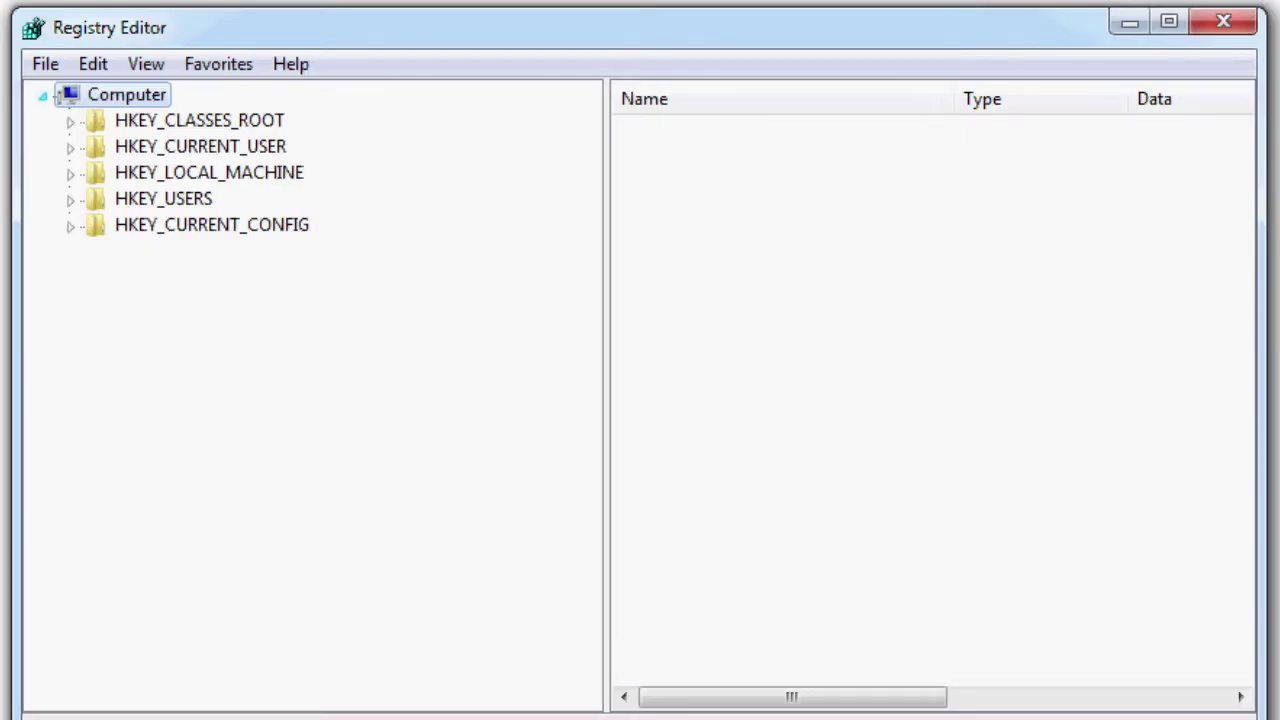
pyautogui.click(45, 66)
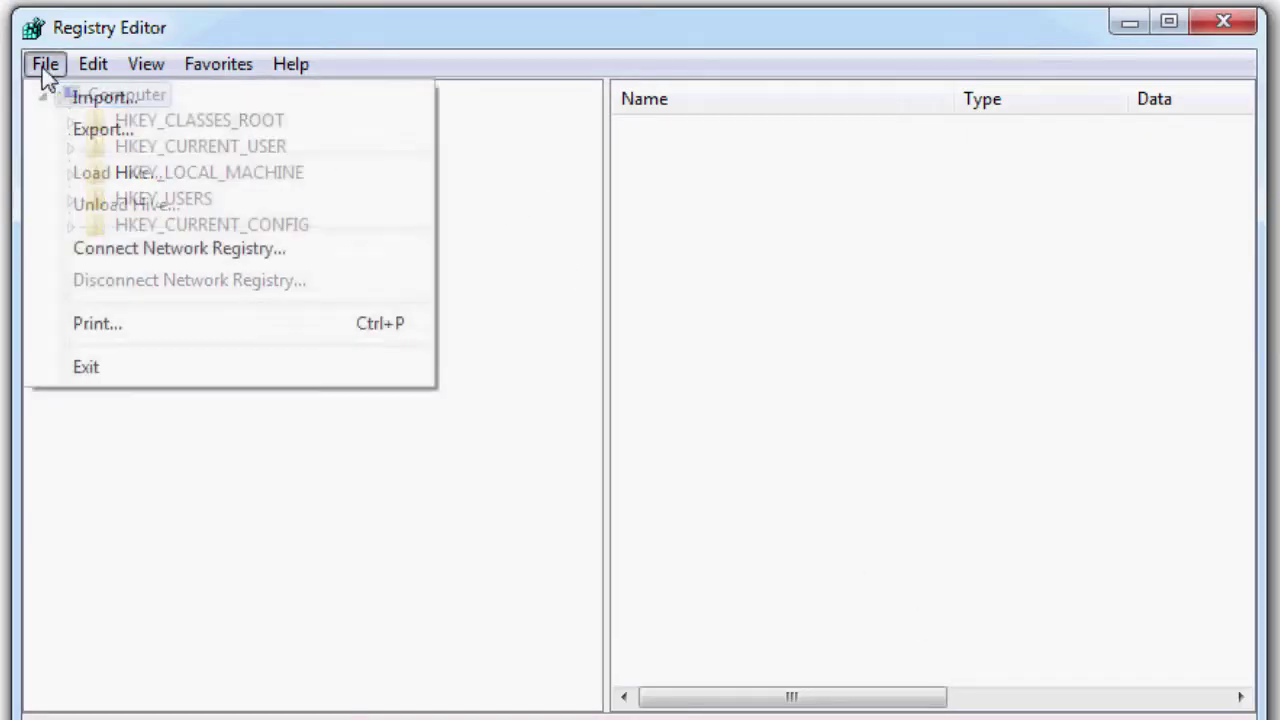
pyautogui.click(97, 112)
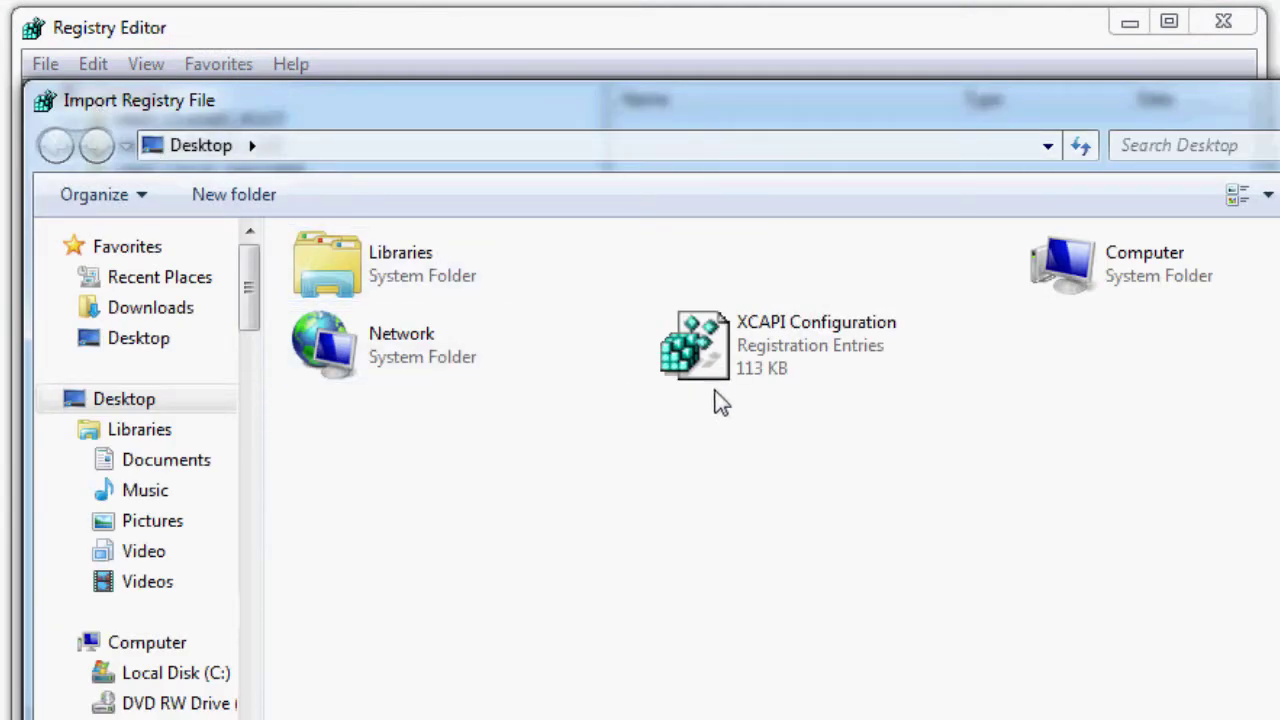
pyautogui.doubleClick(745, 366)
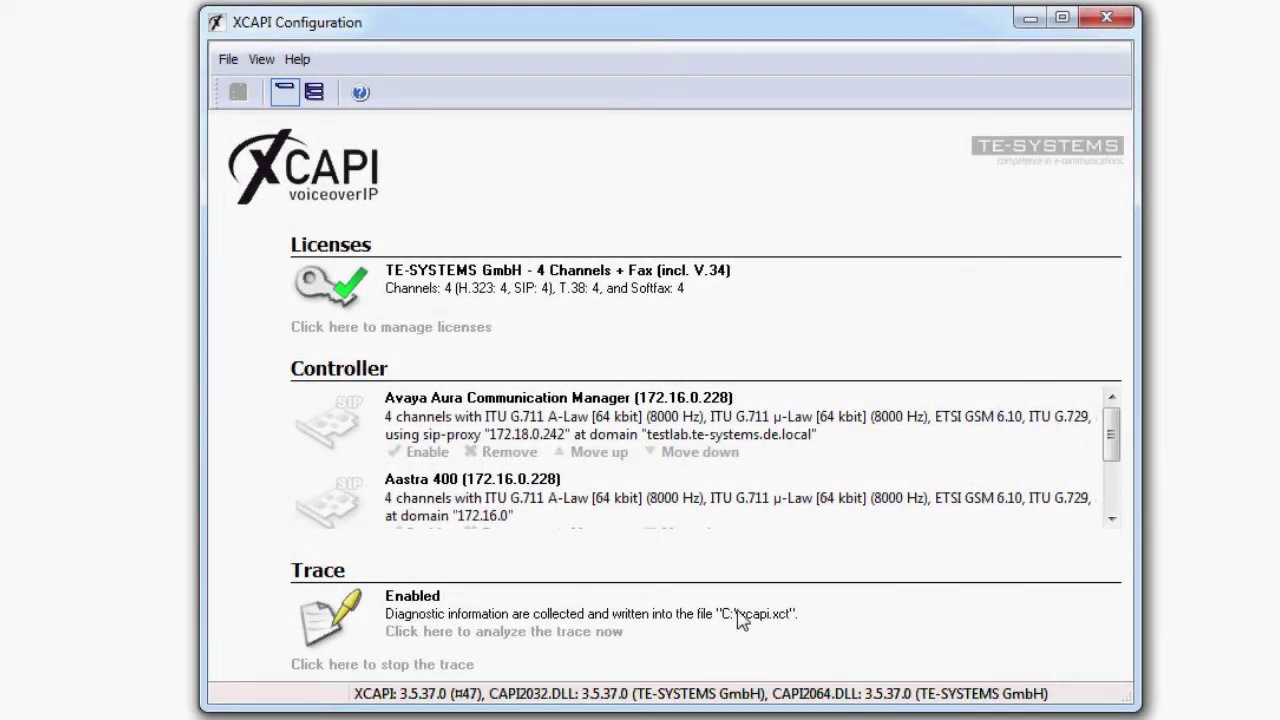
# In Expert view, navigate to the Cisco Unified Communications Manager controller's Network settings.
pyautogui.click(266, 61)
pyautogui.click(298, 113)
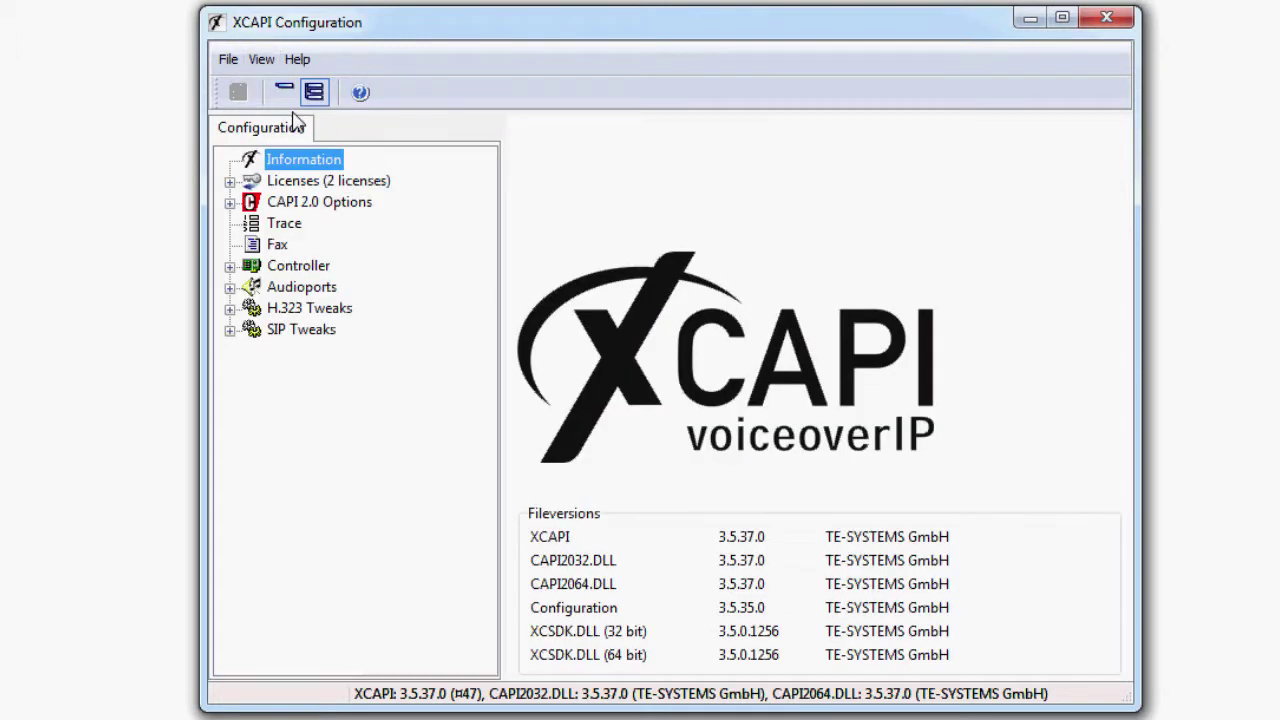
pyautogui.click(298, 265)
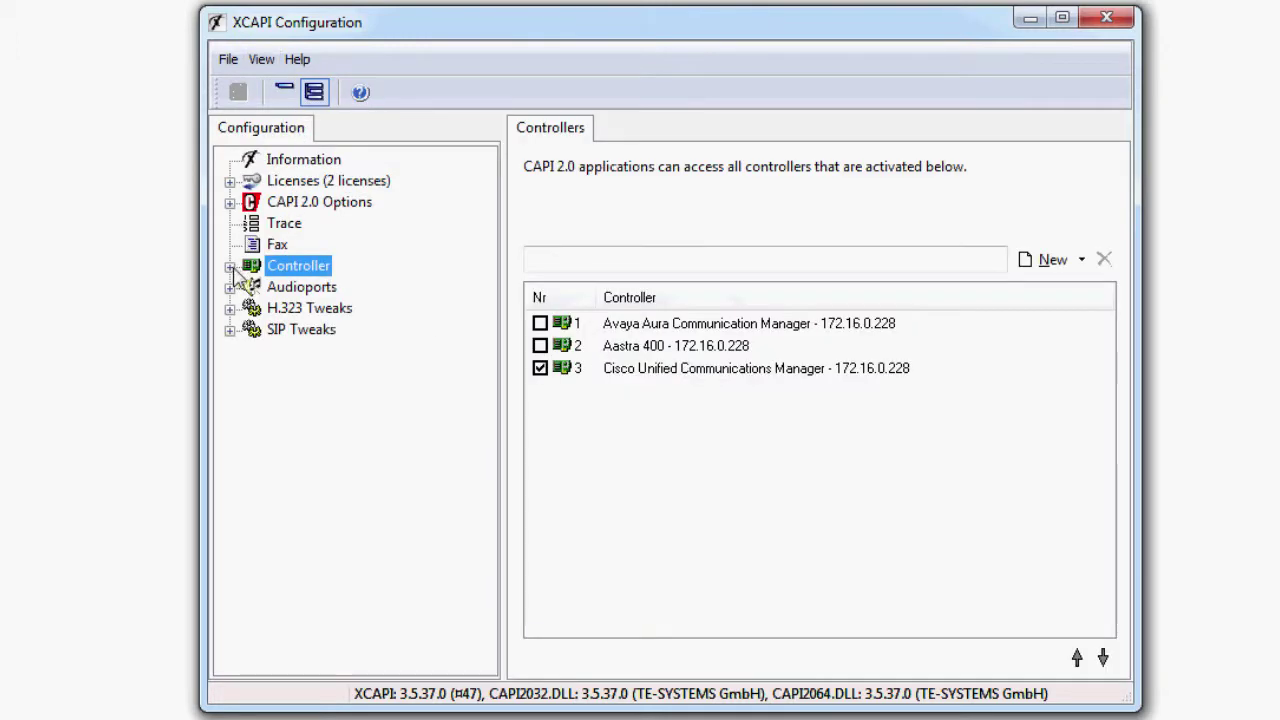
pyautogui.click(230, 266)
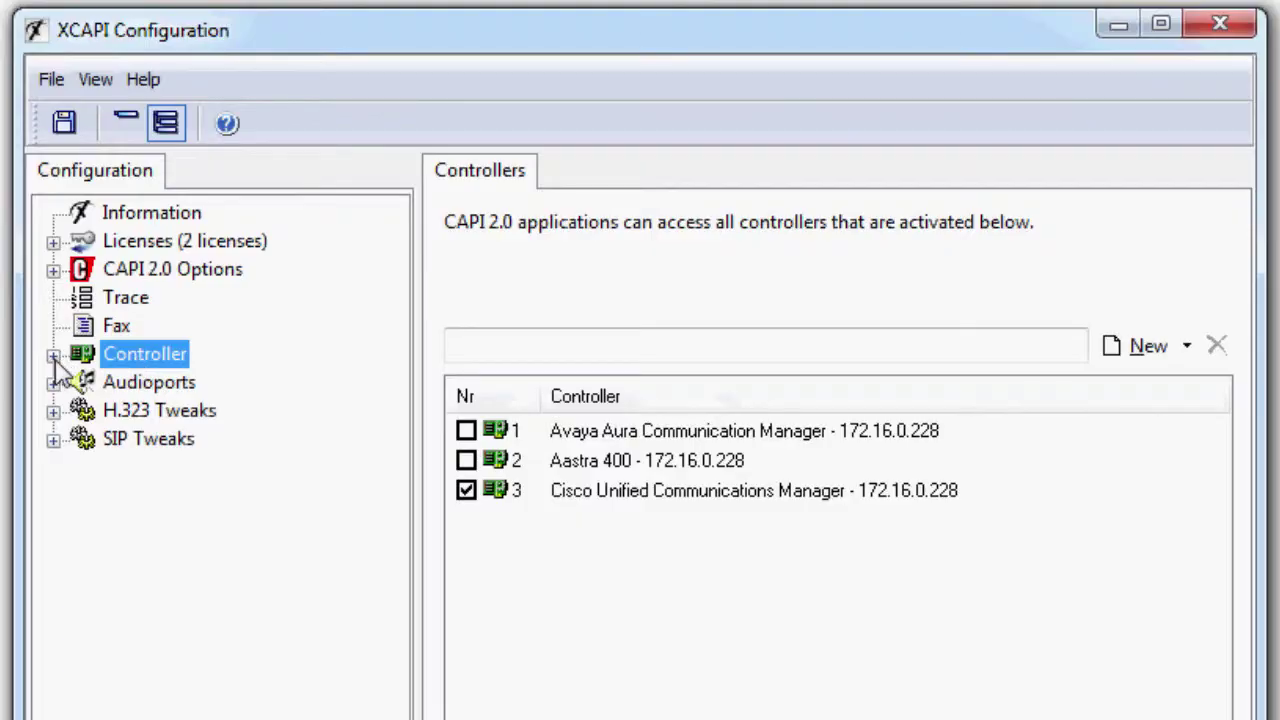
pyautogui.click(54, 354)
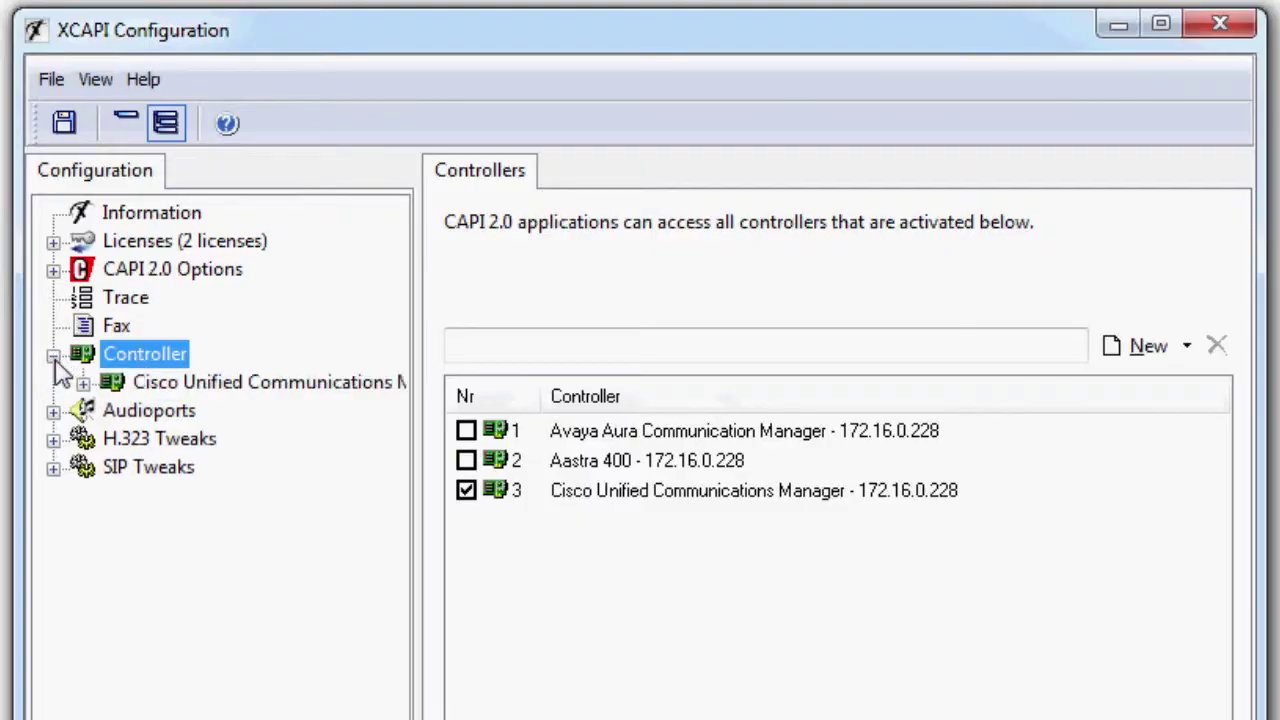
pyautogui.click(196, 388)
pyautogui.click(83, 383)
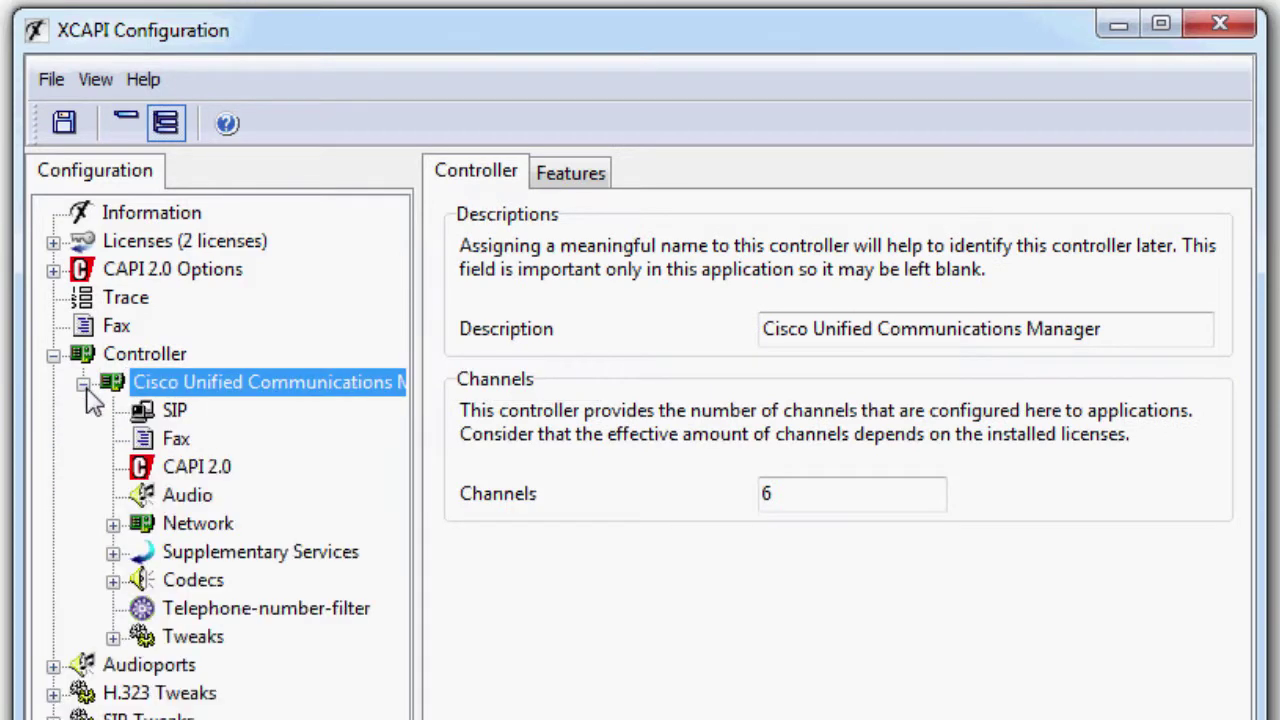
pyautogui.click(204, 530)
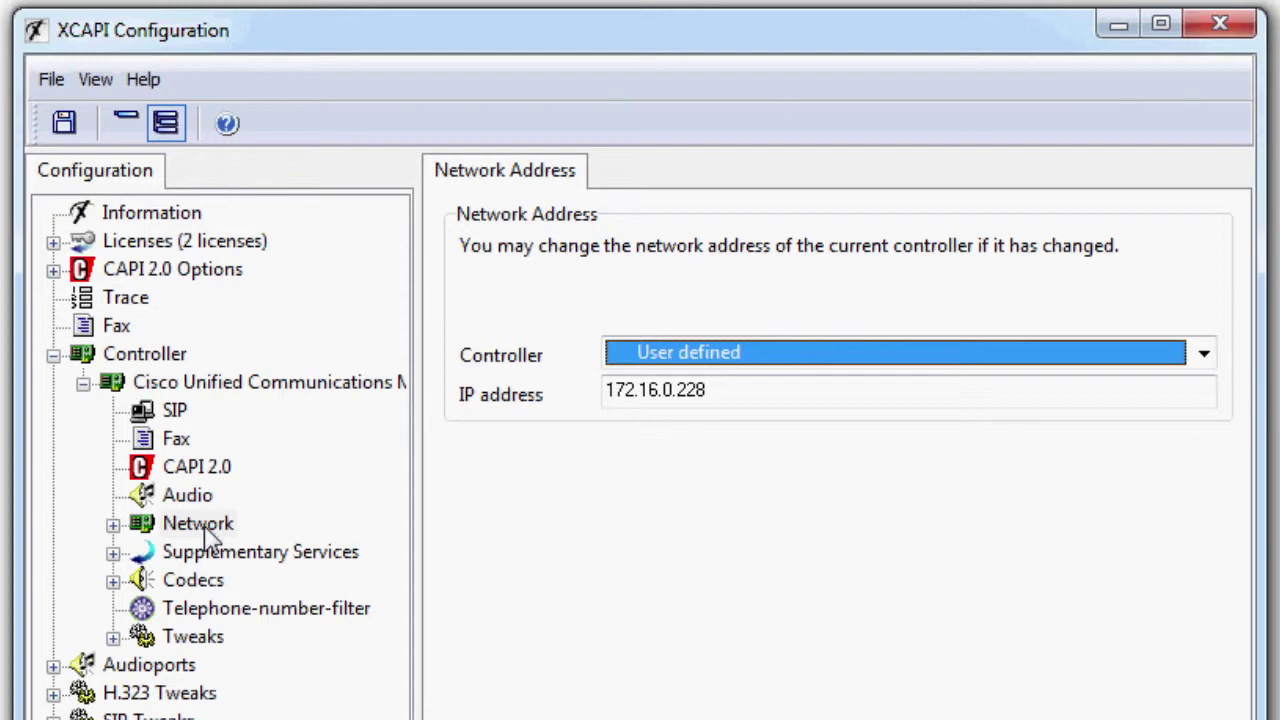
# Bind the controller to the LAN-Verbindung interface (172.16.0.228) and save the configuration.
pyautogui.click(1203, 354)
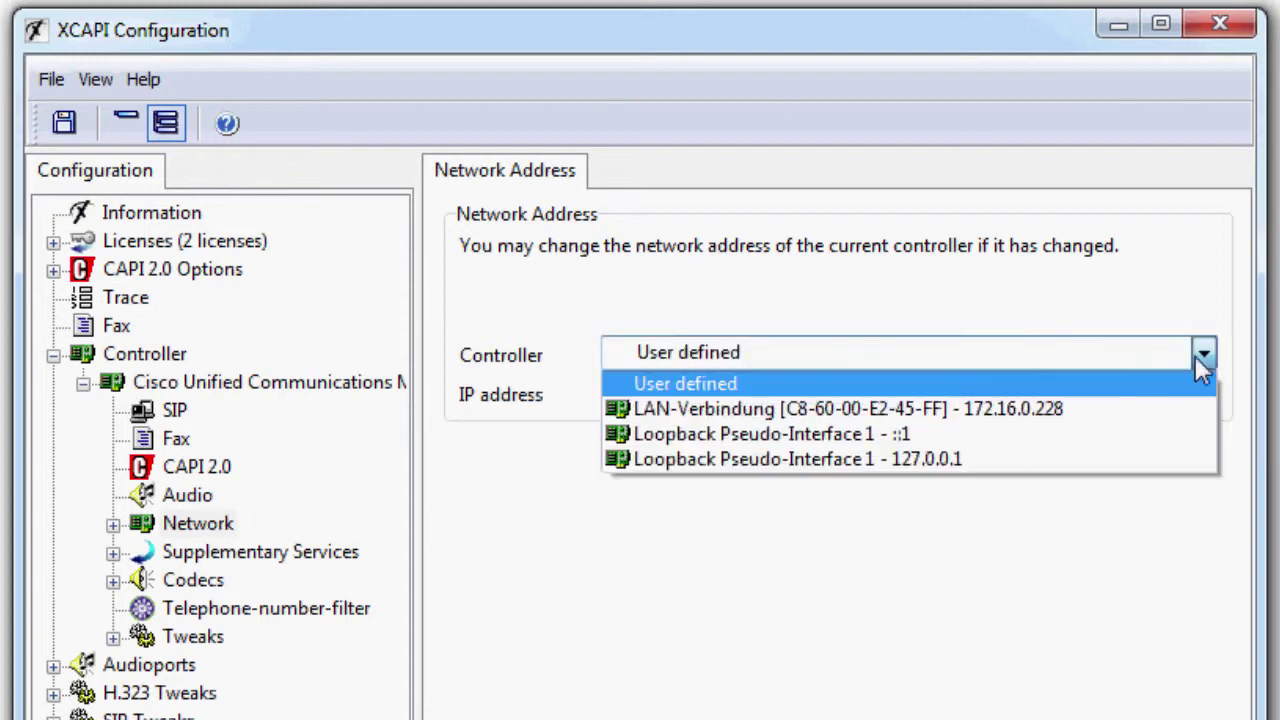
pyautogui.click(1120, 417)
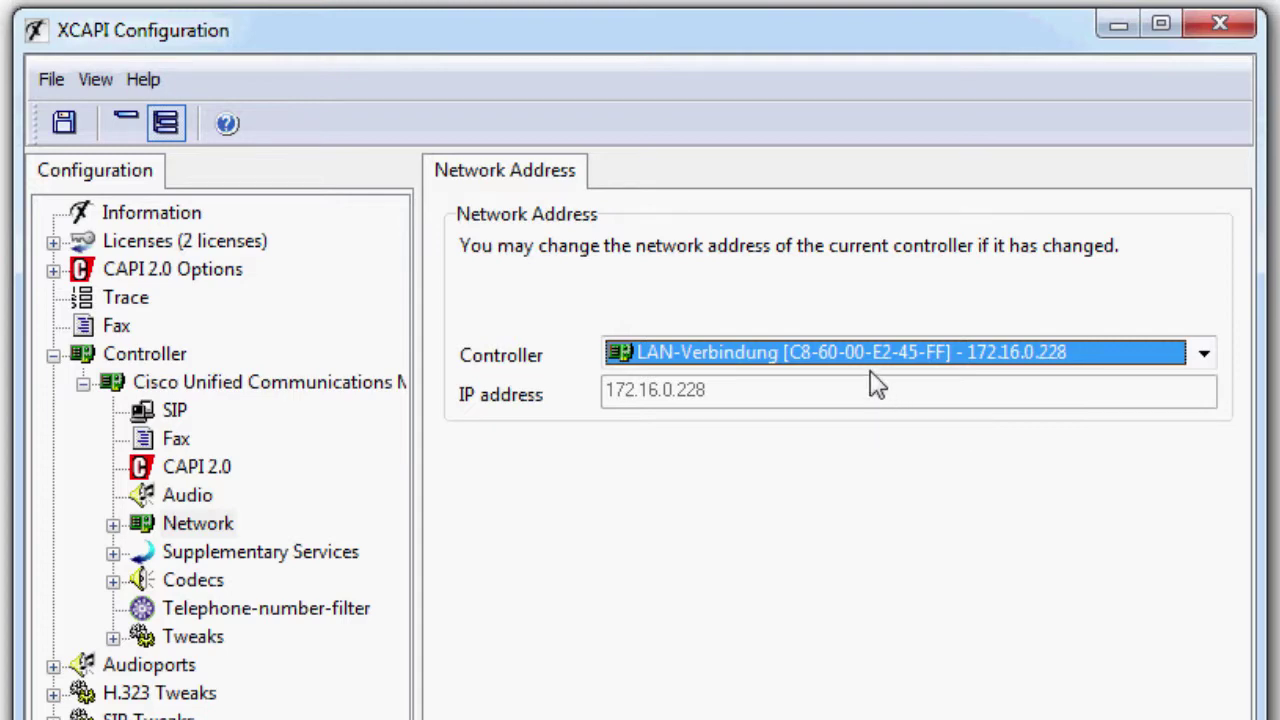
pyautogui.click(62, 122)
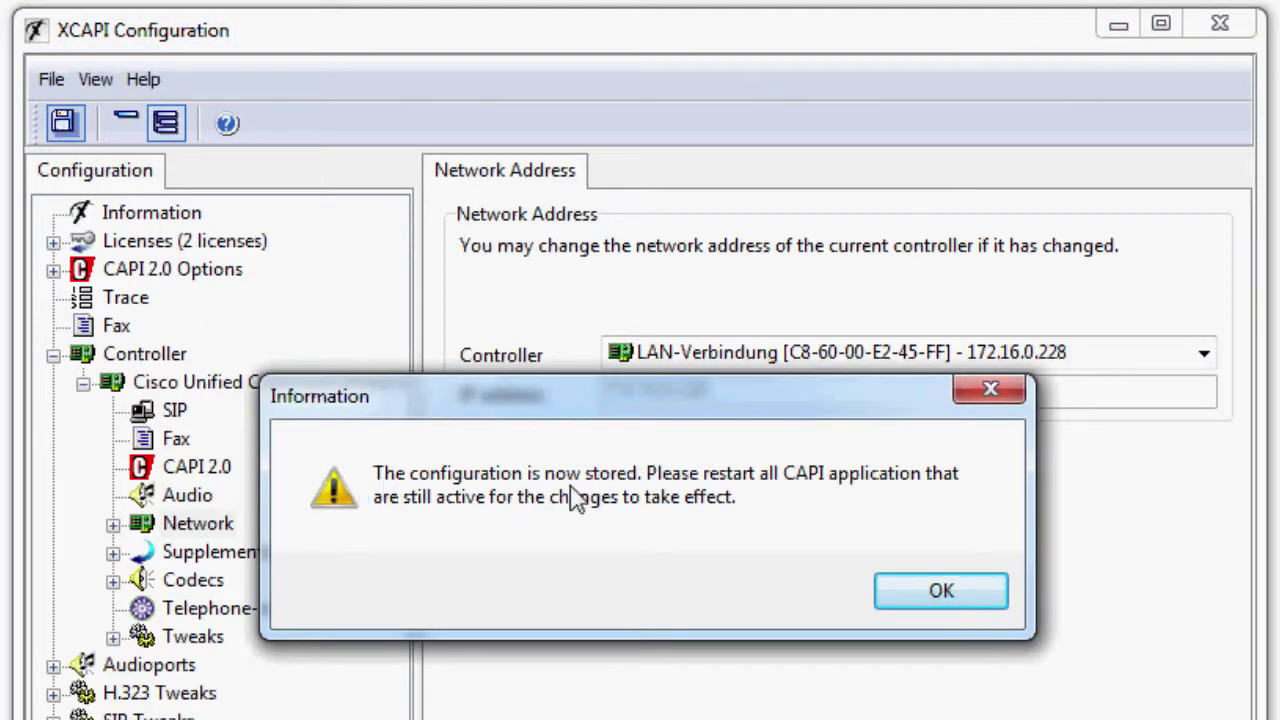
pyautogui.click(943, 605)
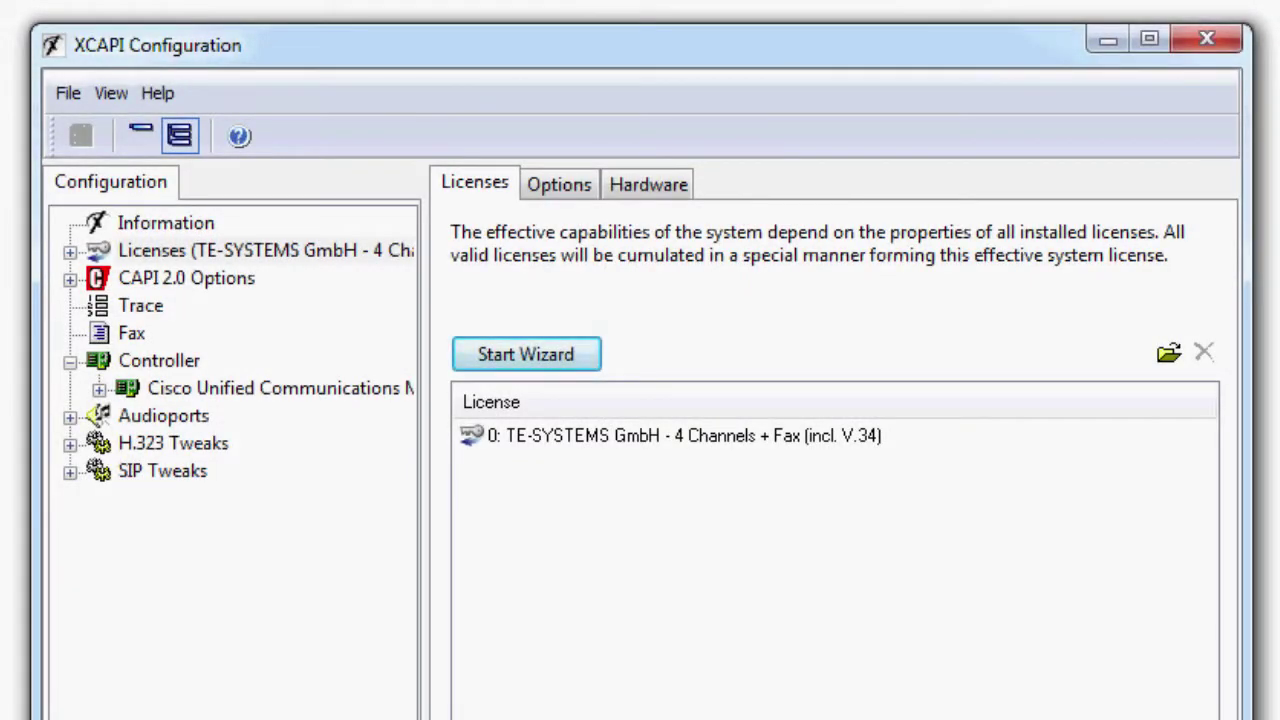
# Delete the old TE-SYSTEMS license and start a License On Demand request using the network card.
pyautogui.click(745, 440)
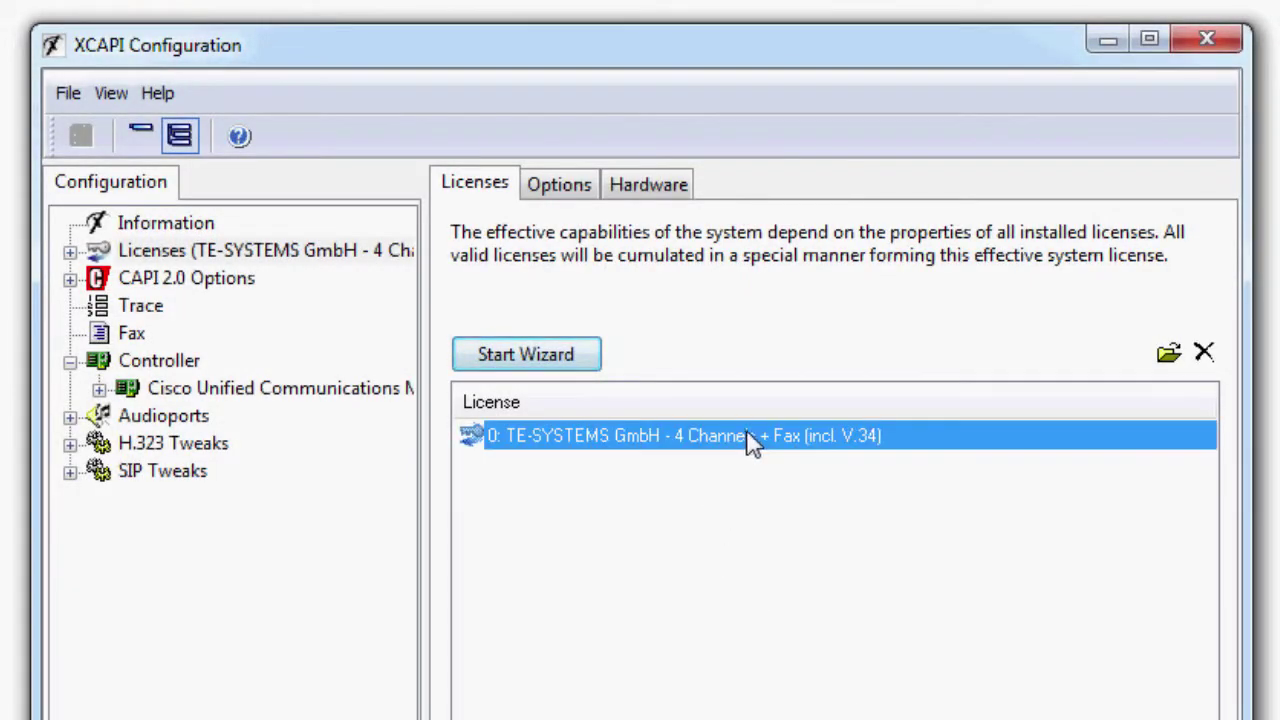
pyautogui.click(1204, 352)
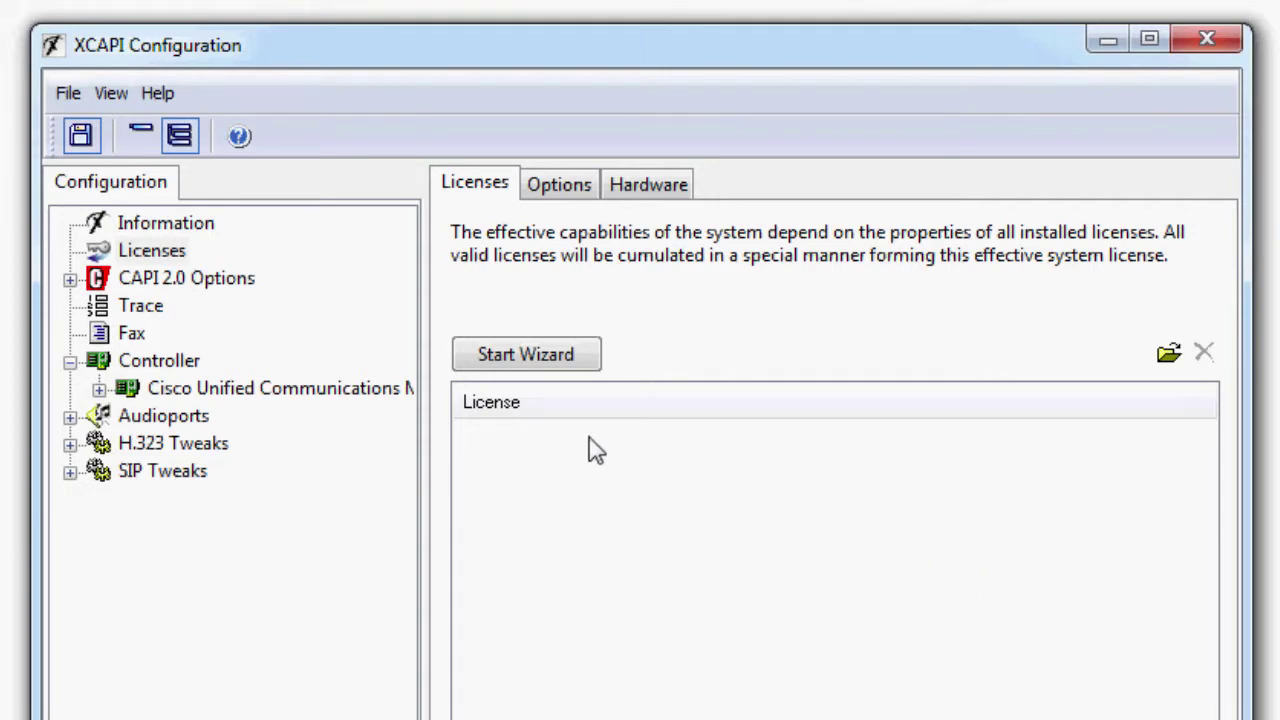
pyautogui.click(541, 369)
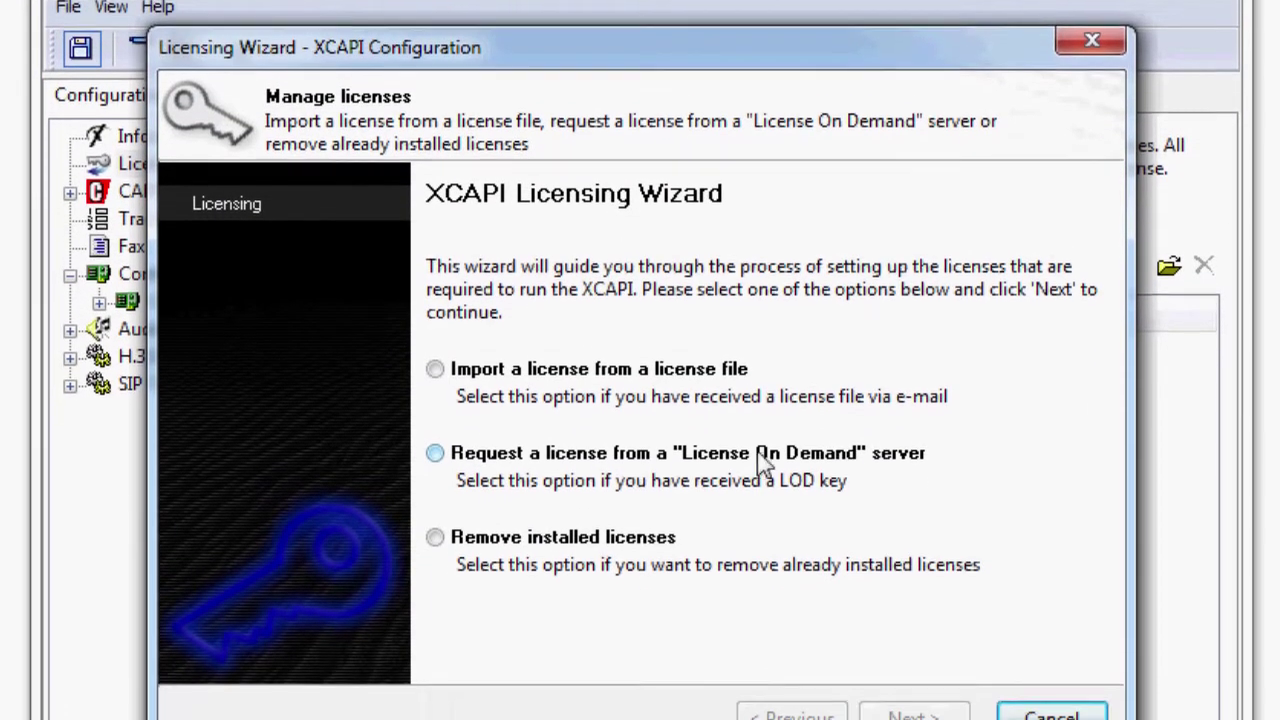
pyautogui.click(435, 452)
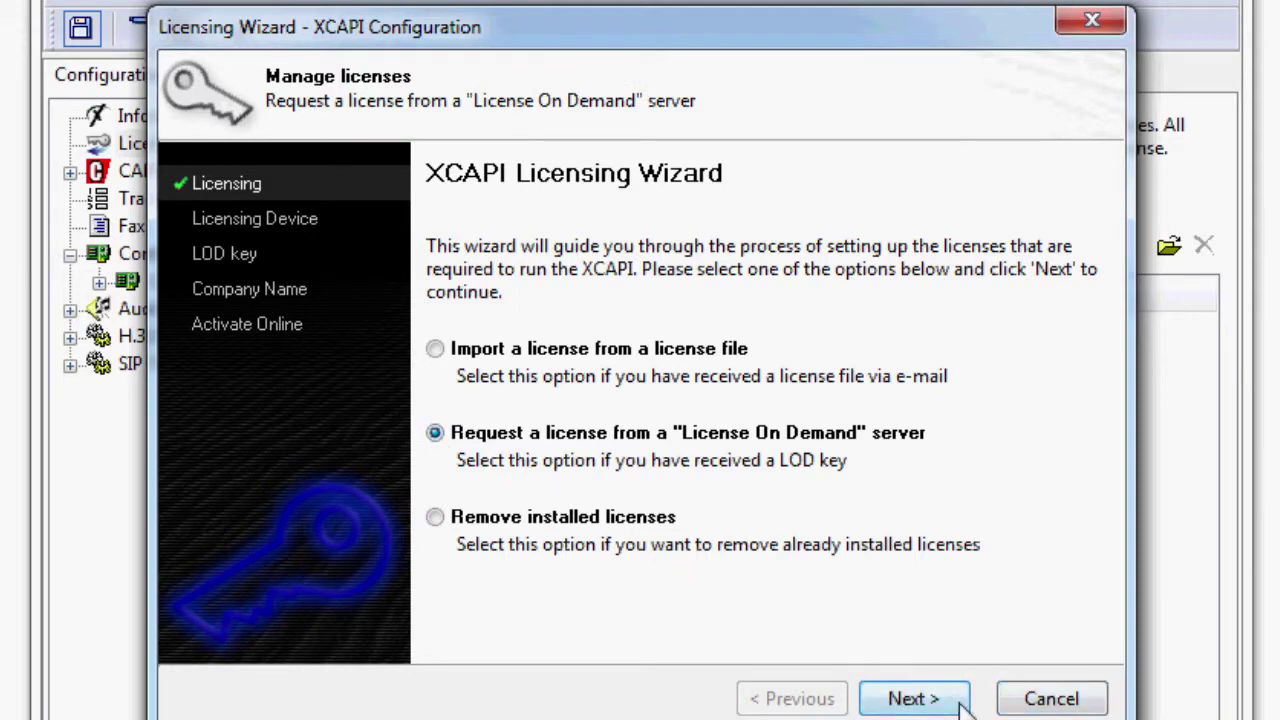
pyautogui.click(961, 705)
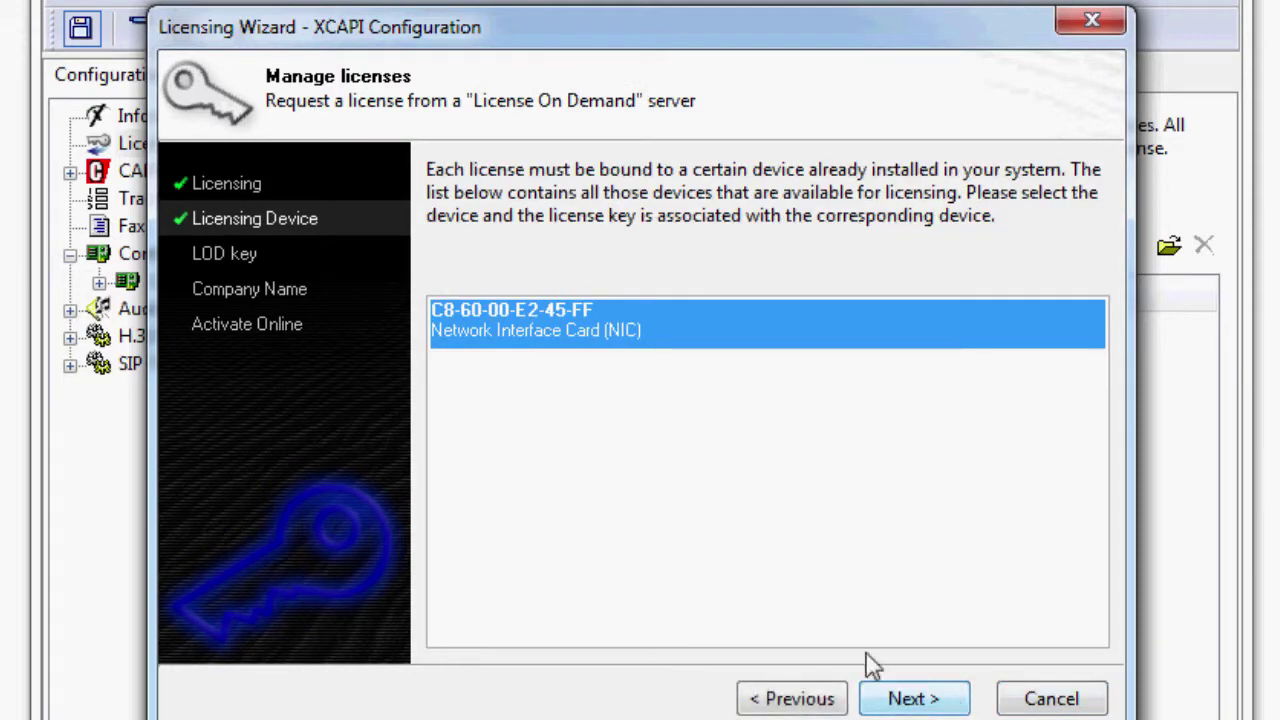
pyautogui.click(914, 698)
# Paste the LOD key, activate online, install the downloaded license, and save the configuration.
pyautogui.rightClick(659, 316)
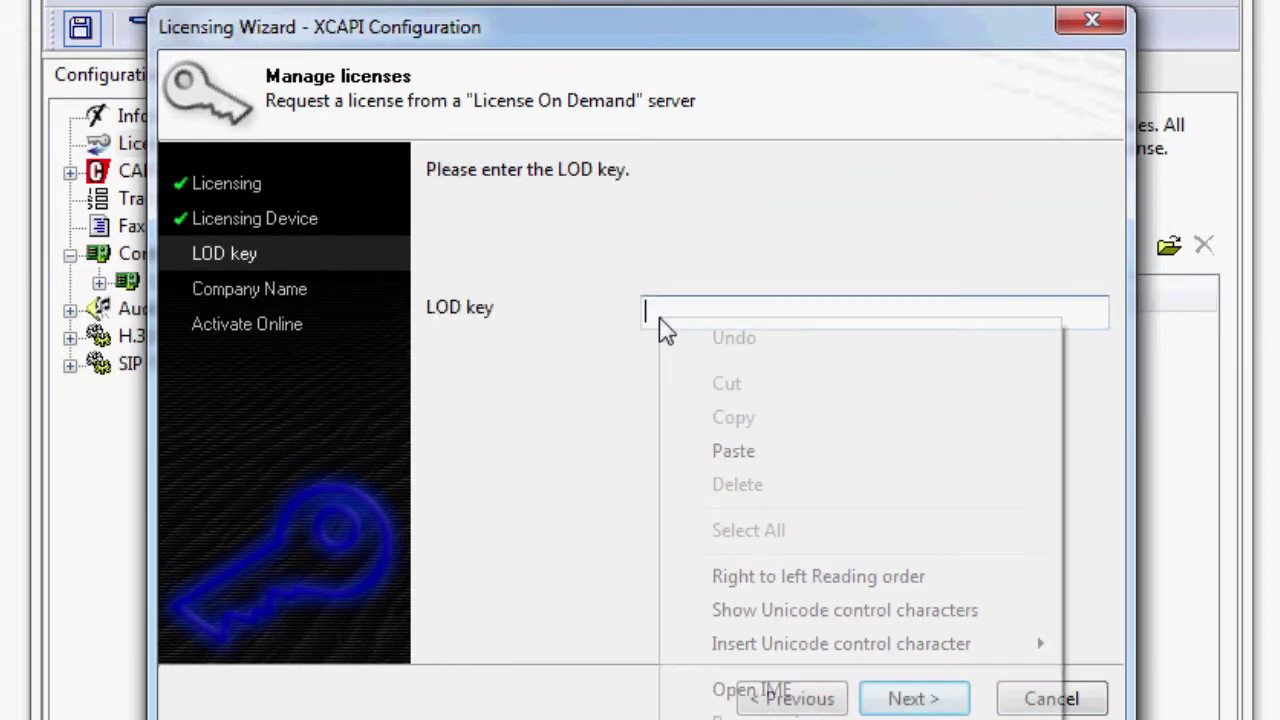
pyautogui.click(740, 453)
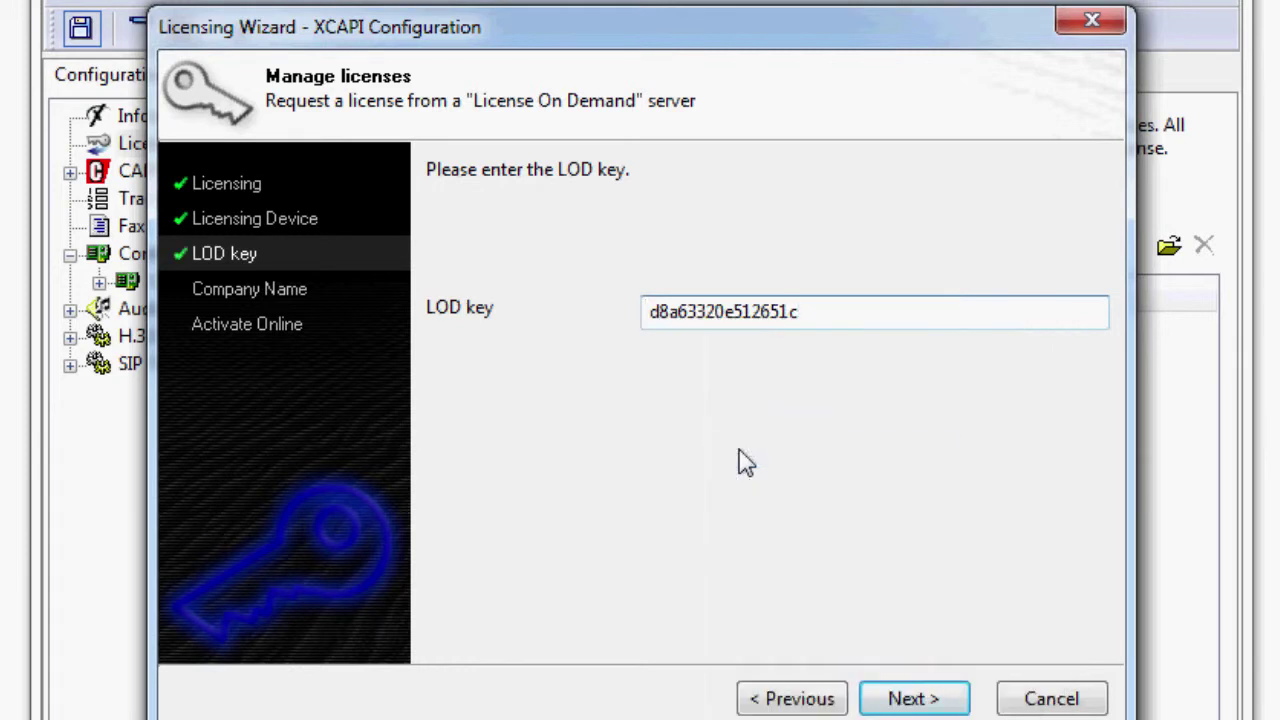
pyautogui.click(950, 705)
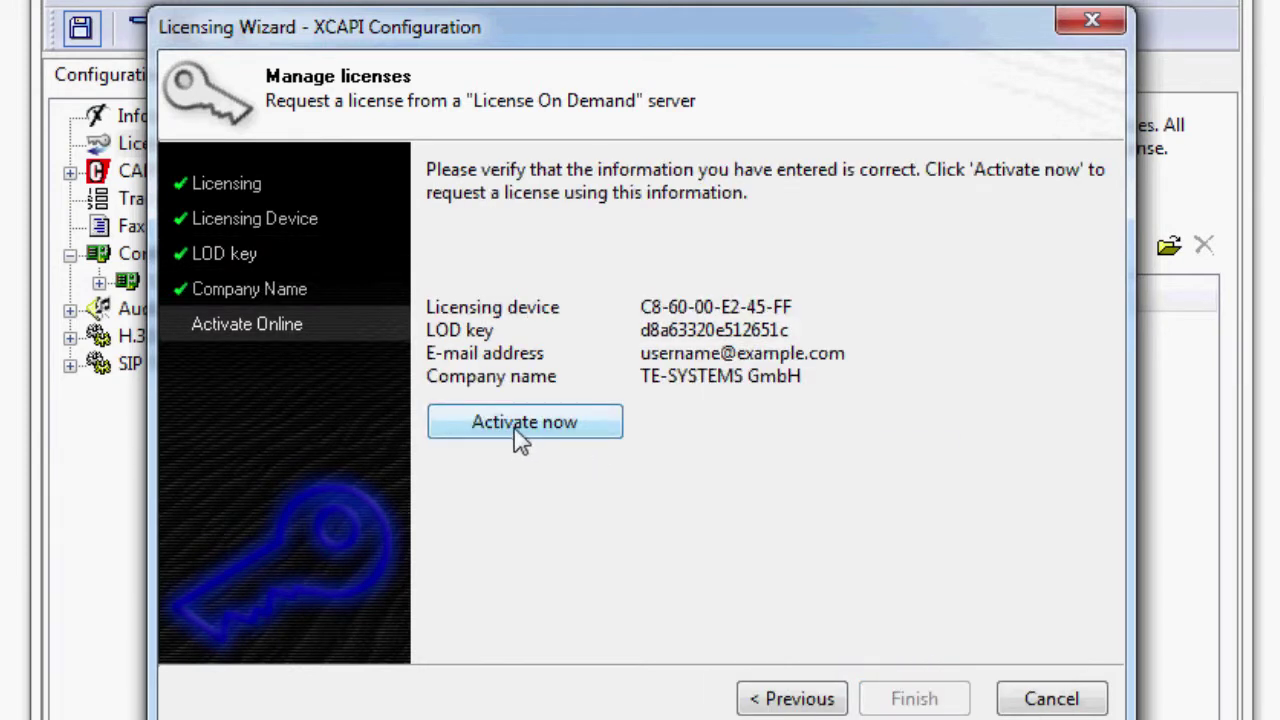
pyautogui.click(521, 440)
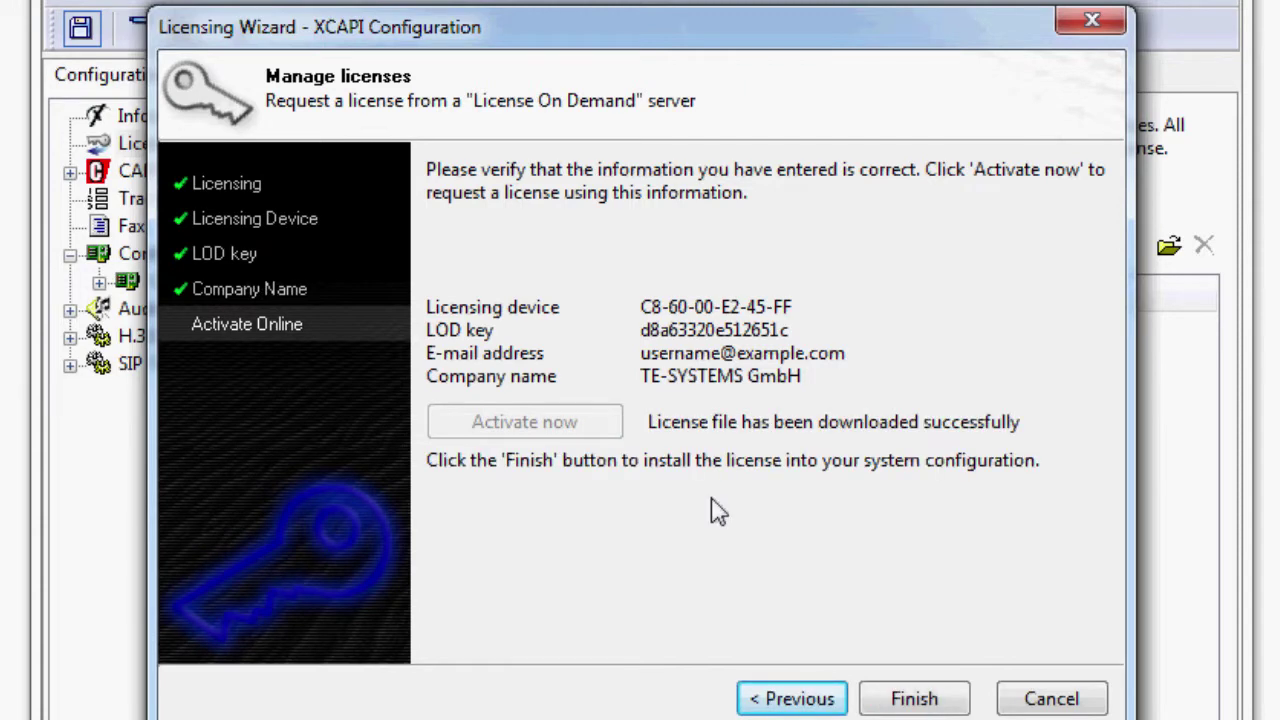
pyautogui.click(925, 700)
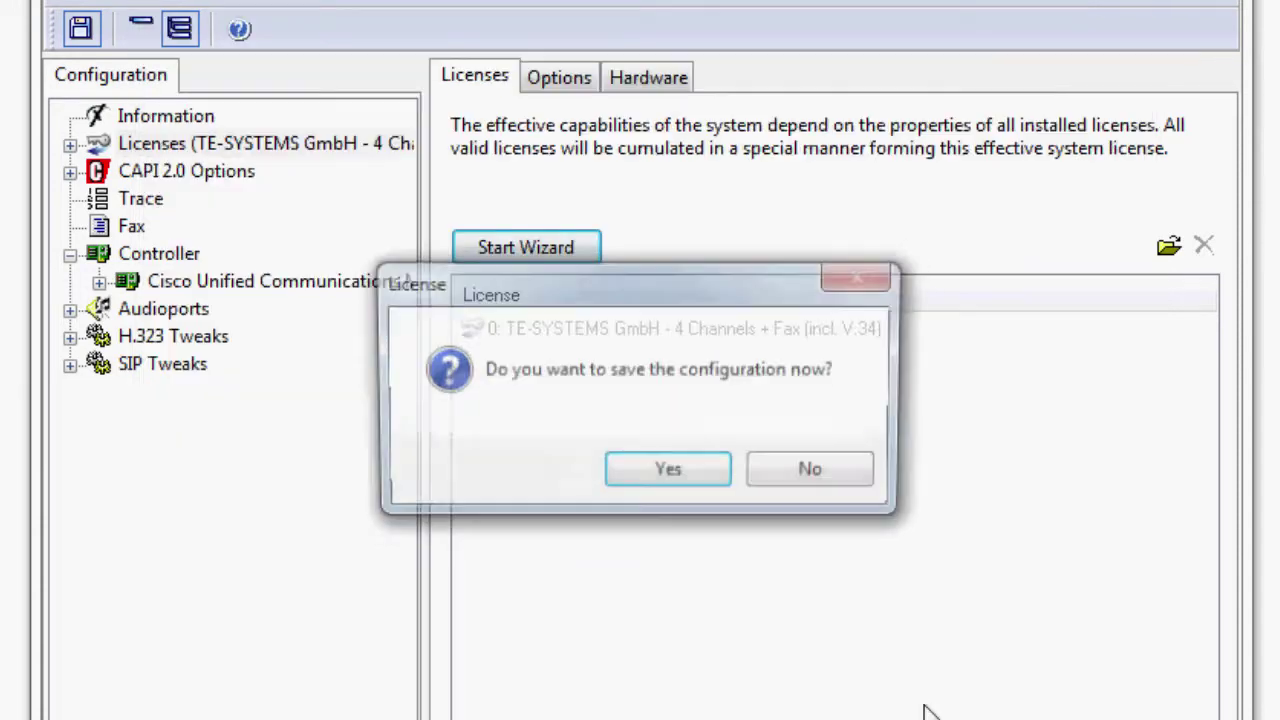
pyautogui.click(684, 478)
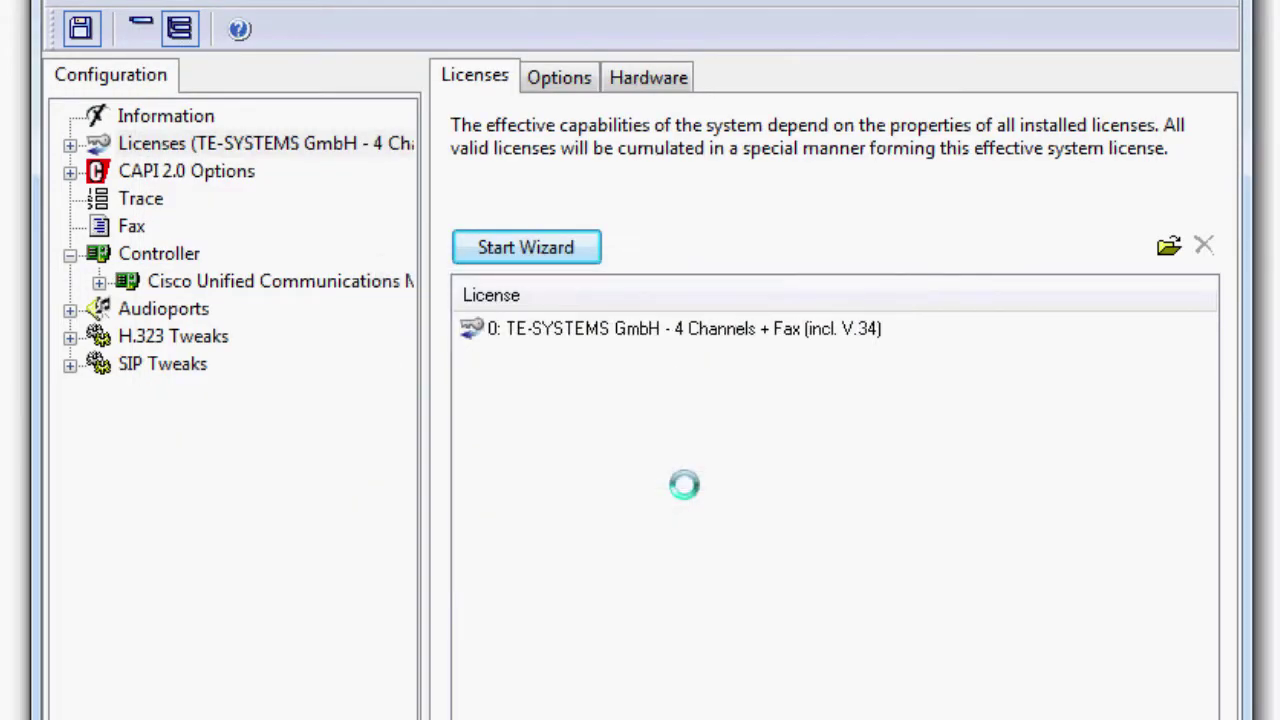